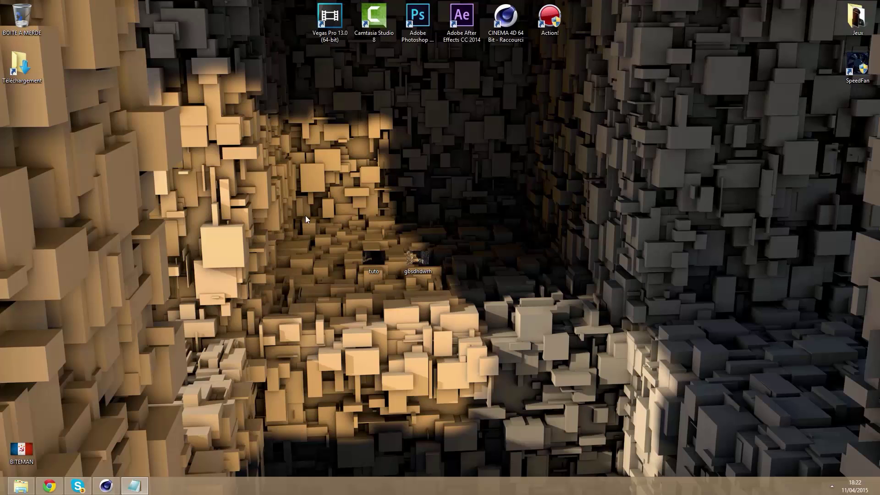
- View the "tuto" render image from the desktop and close the viewer
{"action": "left_click_drag", "start_coordinate": [138, 106], "coordinate": [639, 233]}
{"action": "double_click", "coordinate": [381, 257]}
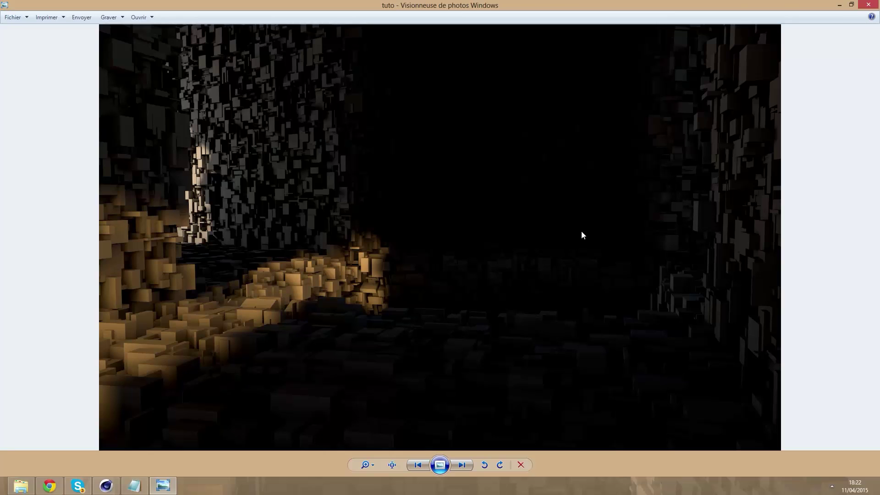
{"action": "left_click", "coordinate": [868, 5]}
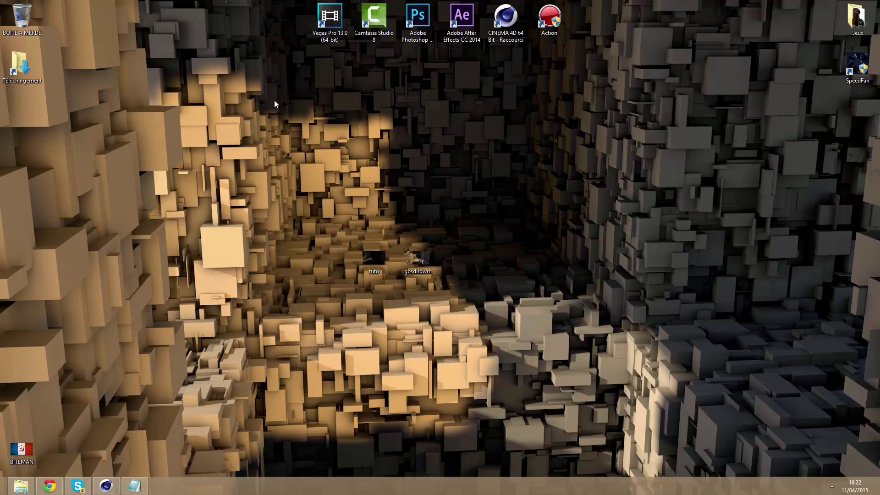
{"action": "double_click", "coordinate": [371, 258]}
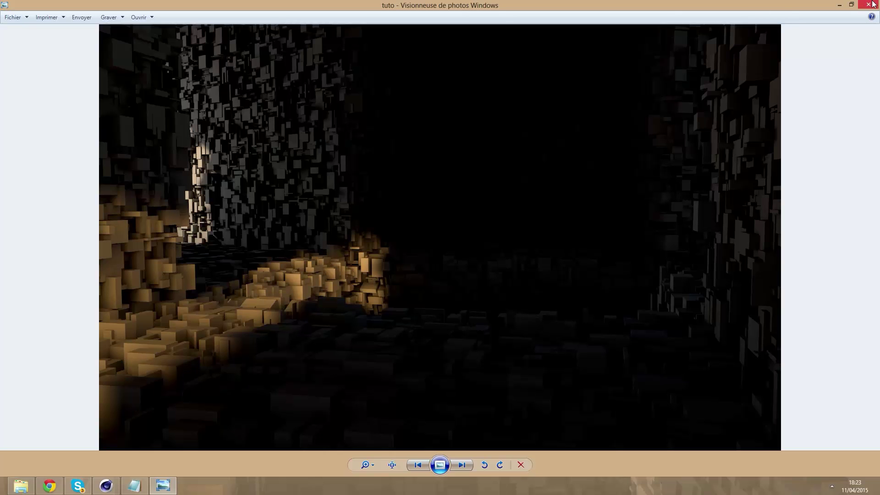
{"action": "left_click", "coordinate": [868, 4]}
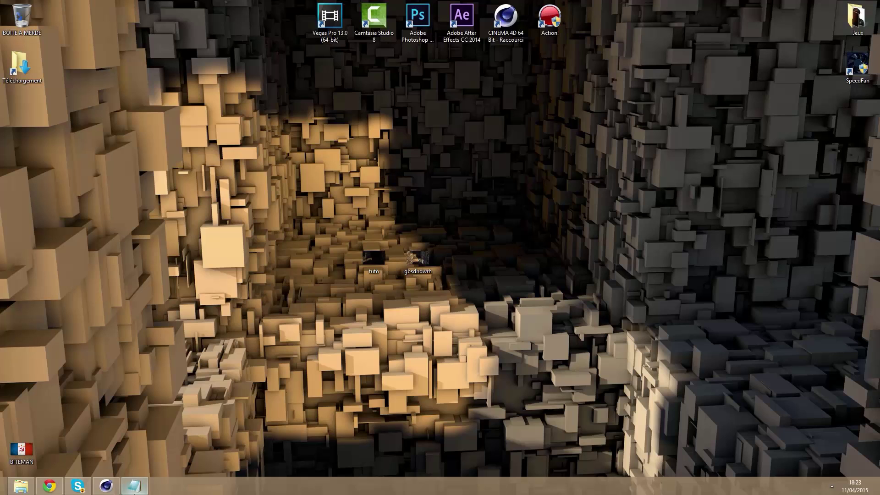
- Switch to CINEMA 4D, add a cube to the empty scene and make it an editable polygon object
{"action": "left_click", "coordinate": [106, 489]}
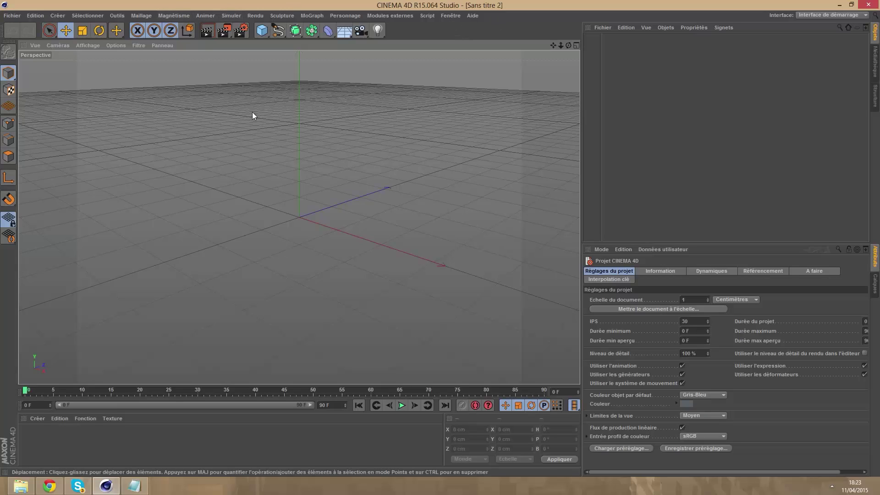
{"action": "left_click", "coordinate": [264, 32]}
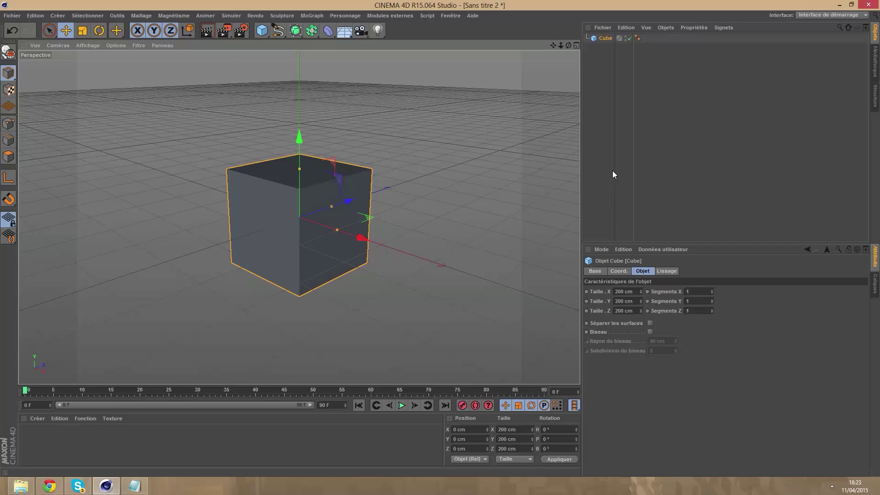
{"action": "left_click", "coordinate": [5, 53]}
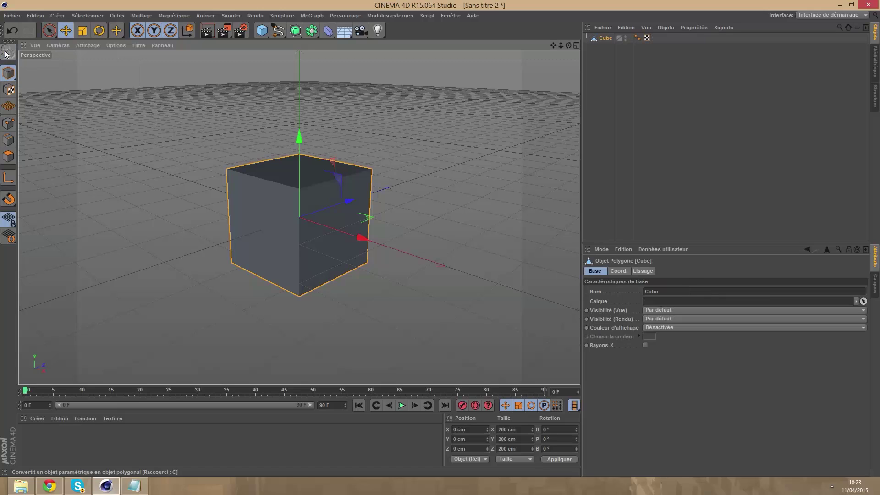
- Select all six polygons of the cube and extrude them with an offset of 400 cm
{"action": "left_click", "coordinate": [8, 157]}
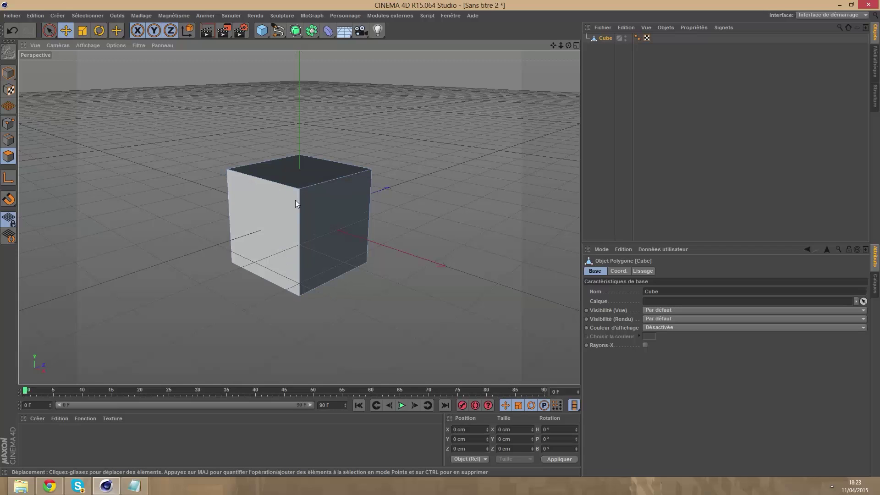
{"action": "key", "text": "ctrl+a"}
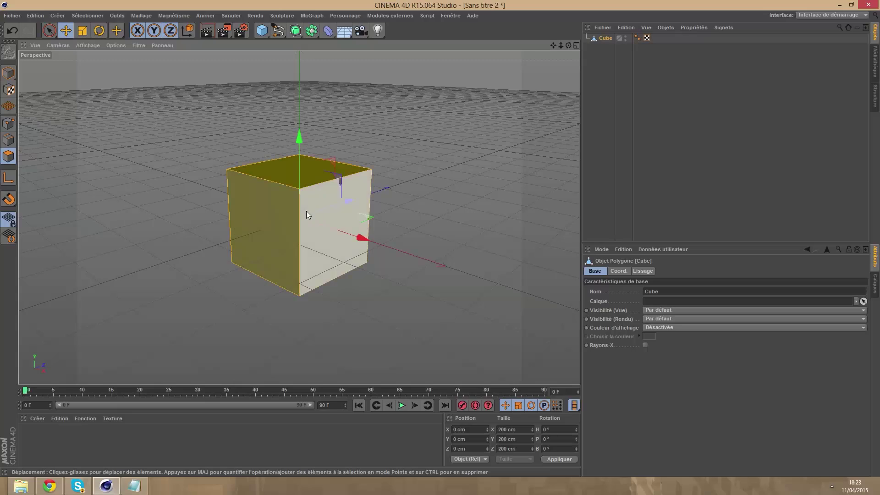
{"action": "mouse_move", "coordinate": [568, 45]}
{"action": "left_mouse_down"}
{"action": "mouse_move", "coordinate": [514, 60]}
{"action": "mouse_move", "coordinate": [601, 45]}
{"action": "mouse_move", "coordinate": [552, 45]}
{"action": "left_mouse_up"}
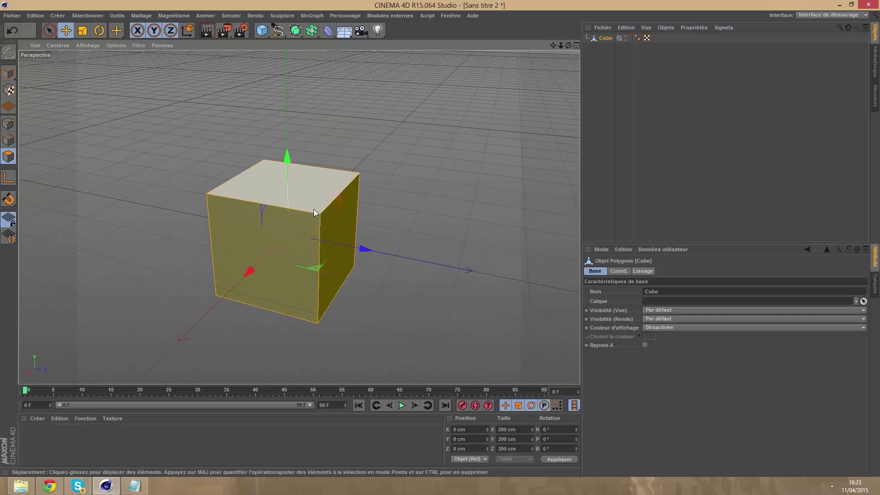
{"action": "right_click", "coordinate": [440, 209]}
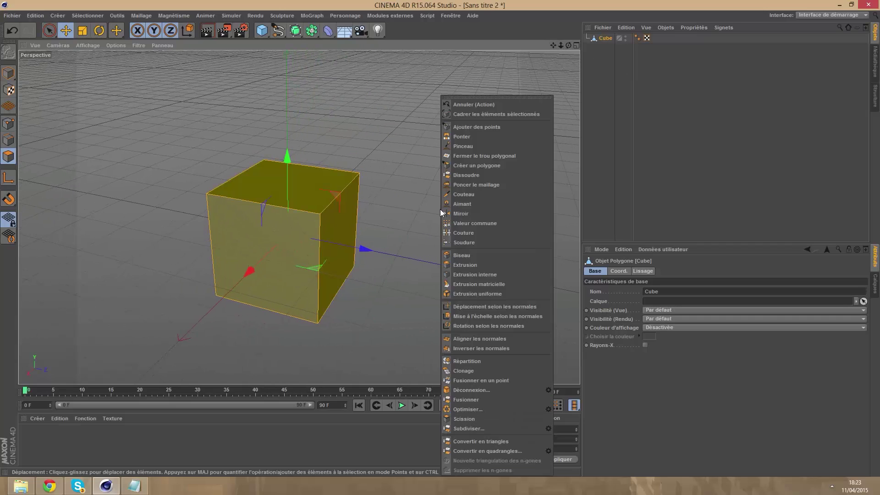
{"action": "left_click", "coordinate": [471, 265]}
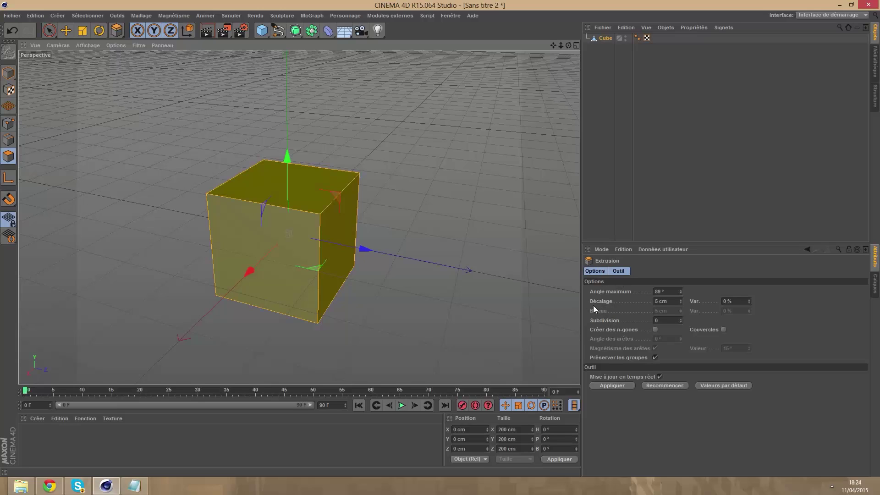
{"action": "left_click", "coordinate": [658, 301]}
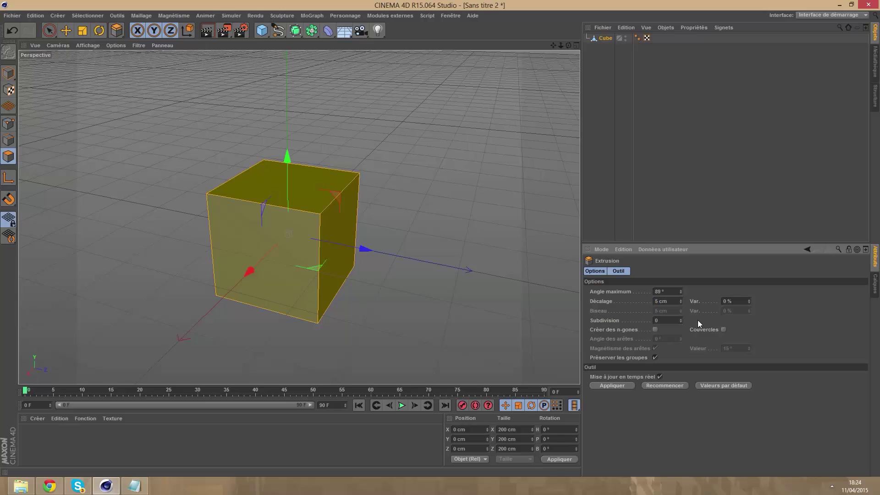
{"action": "type", "text": "300"}
{"action": "key", "text": "Return"}
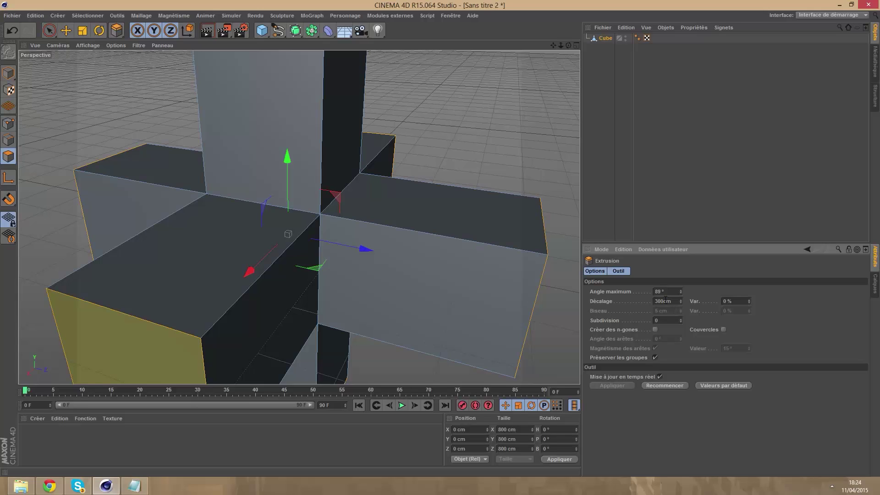
{"action": "key", "text": "Return"}
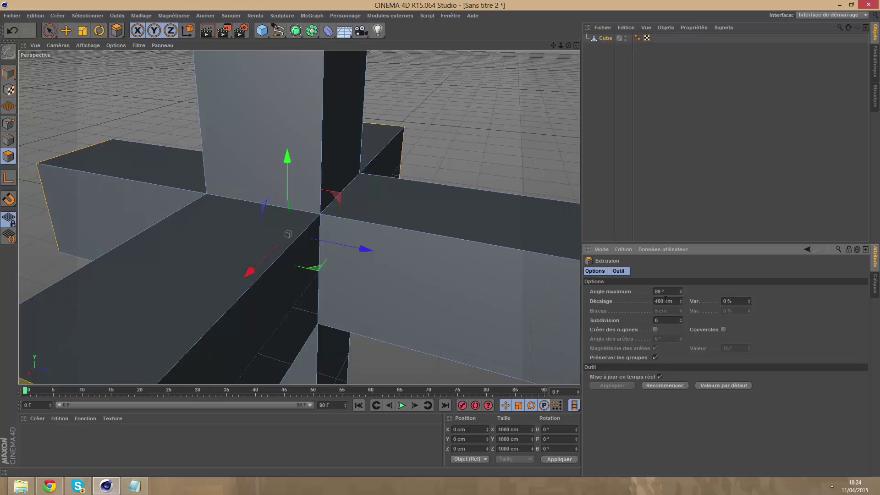
- Clear the polygon selection and delete the end face of the cross's upward arm
{"action": "left_click_drag", "start_coordinate": [560, 45], "coordinate": [527, 45]}
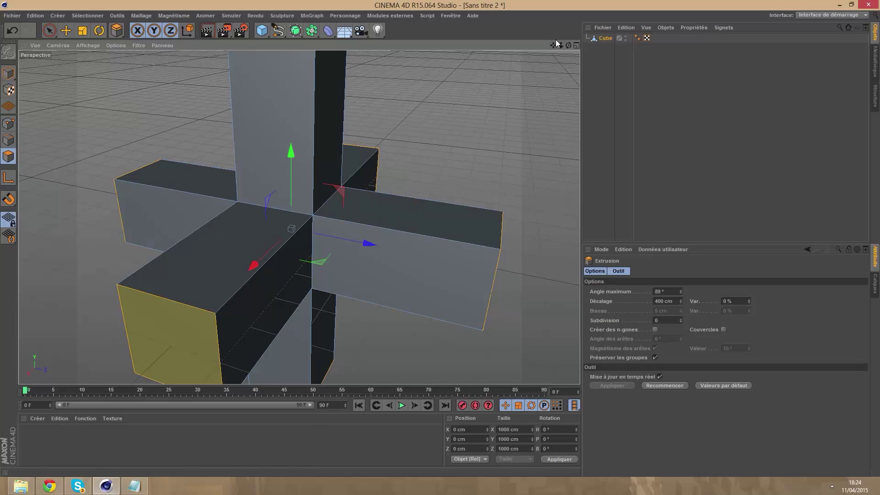
{"action": "left_click_drag", "start_coordinate": [560, 45], "coordinate": [523, 63]}
{"action": "mouse_move", "coordinate": [298, 217]}
{"action": "left_mouse_down", "text": "alt"}
{"action": "mouse_move", "coordinate": [293, 202]}
{"action": "mouse_move", "coordinate": [299, 217]}
{"action": "left_mouse_up", "text": "alt"}
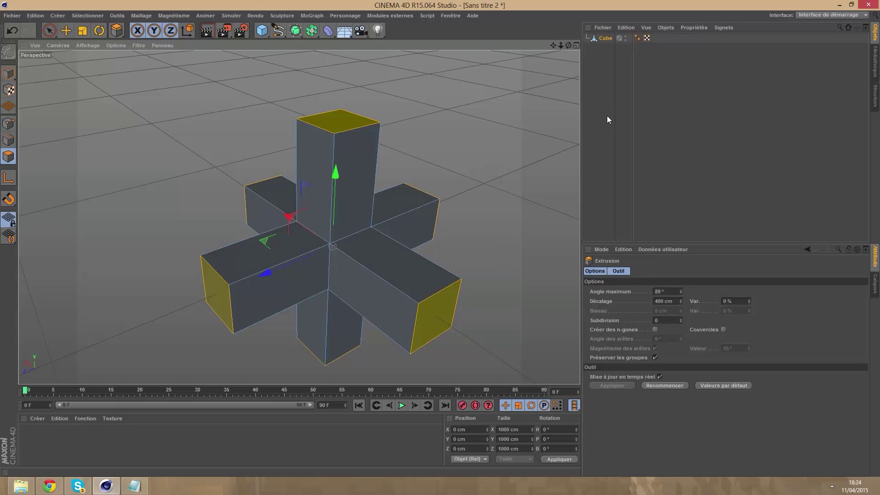
{"action": "left_click", "coordinate": [500, 204]}
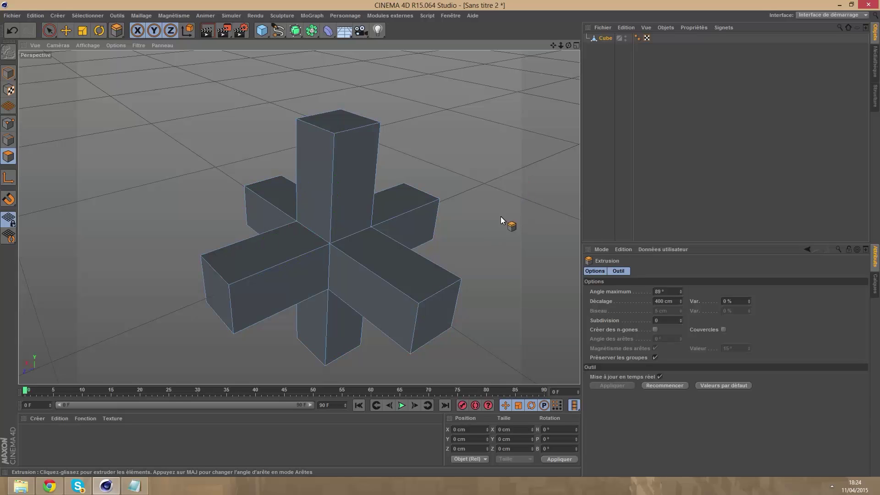
{"action": "left_click", "coordinate": [336, 120]}
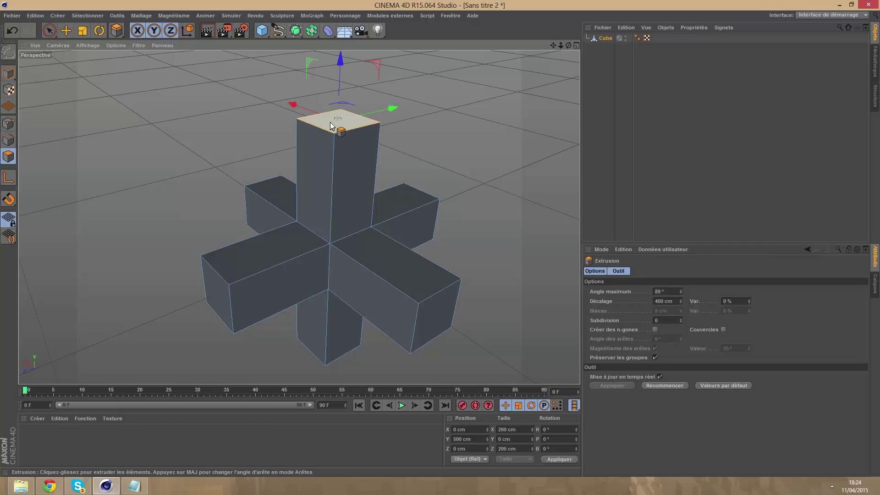
{"action": "key", "text": "Delete"}
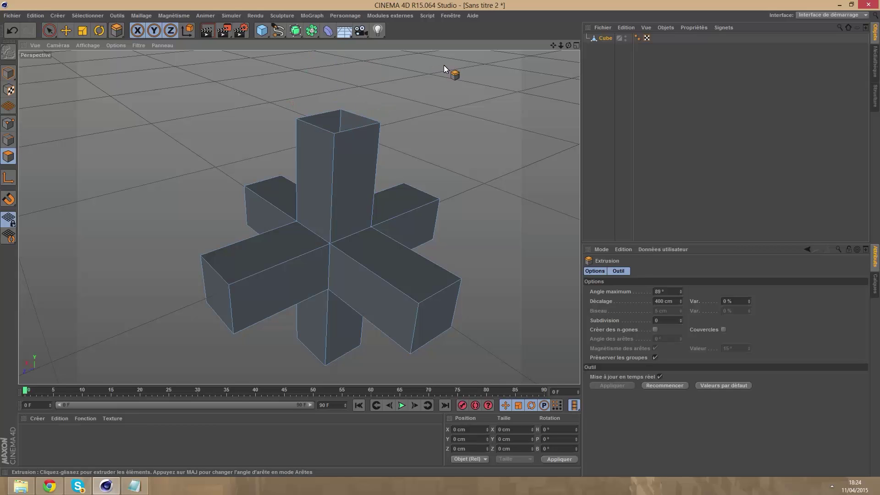
- Delete the end face of the horizontal arm pointing along negative X
{"action": "left_click_drag", "start_coordinate": [299, 212], "coordinate": [299, 217], "text": "alt"}
{"action": "left_click", "coordinate": [341, 248]}
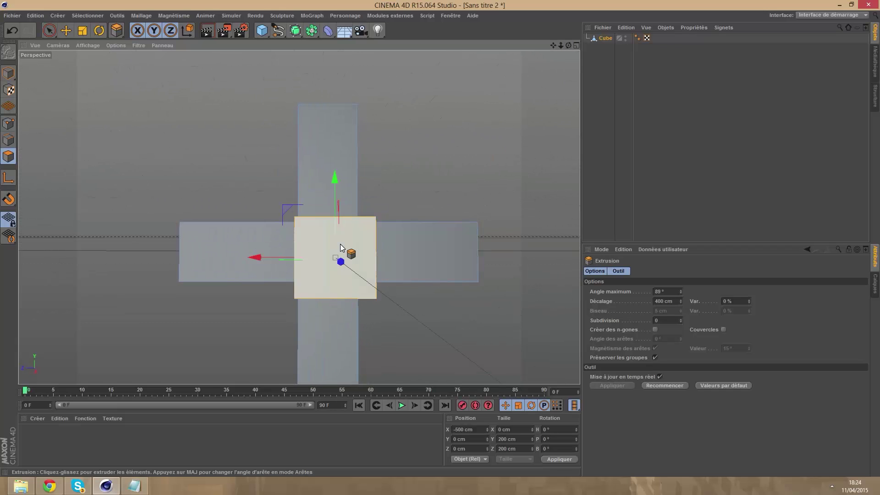
{"action": "key", "text": "Delete"}
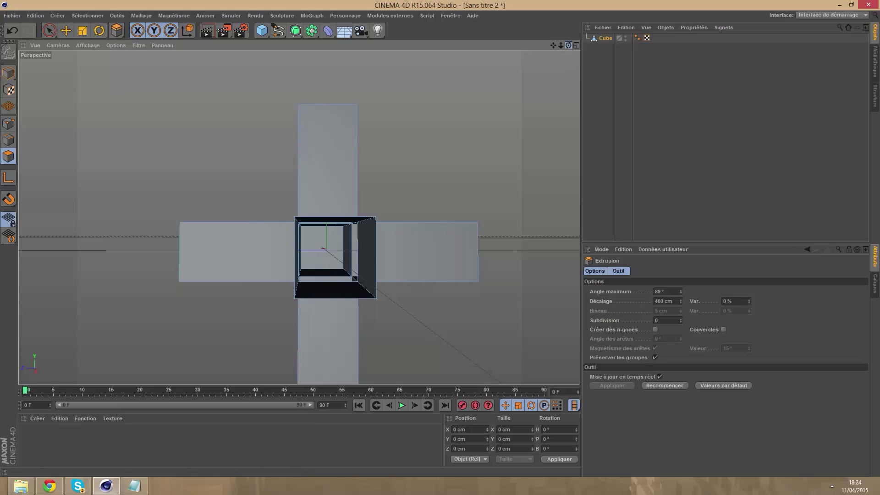
- Delete the end faces of the two opposite horizontal arms that run along the Z axis
{"action": "left_click_drag", "start_coordinate": [567, 45], "coordinate": [299, 216]}
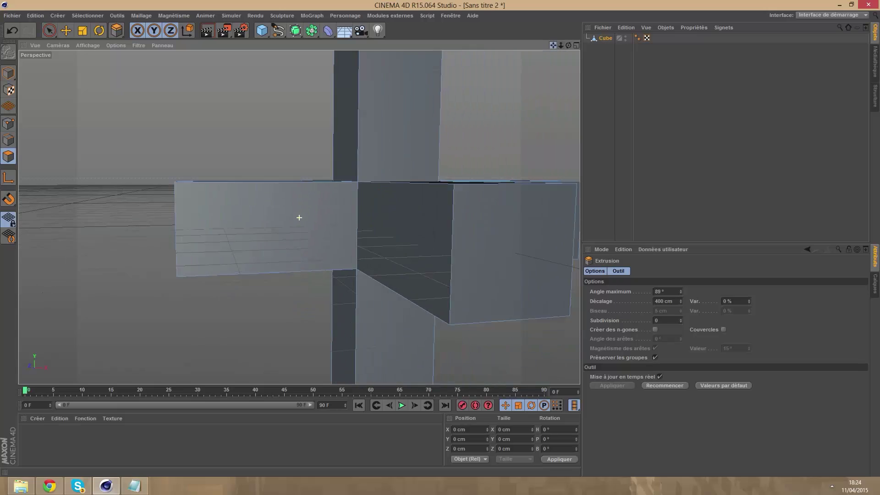
{"action": "left_click", "coordinate": [504, 266]}
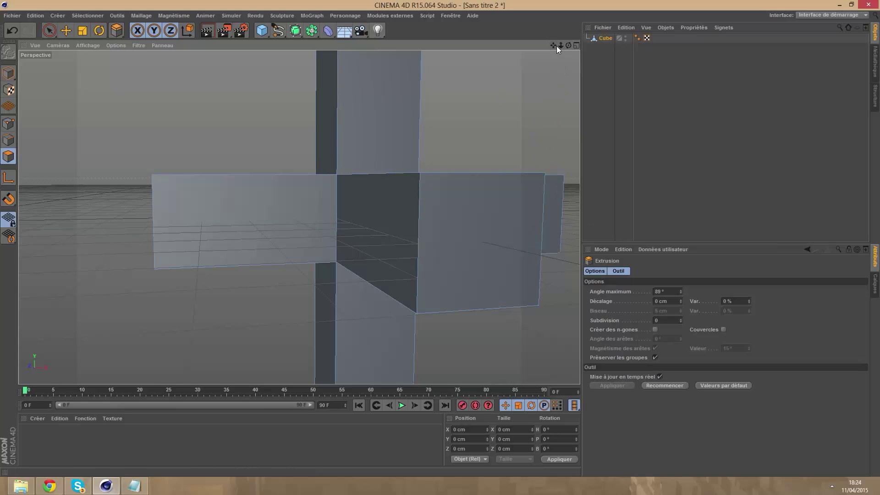
{"action": "left_click_drag", "start_coordinate": [568, 45], "coordinate": [298, 217]}
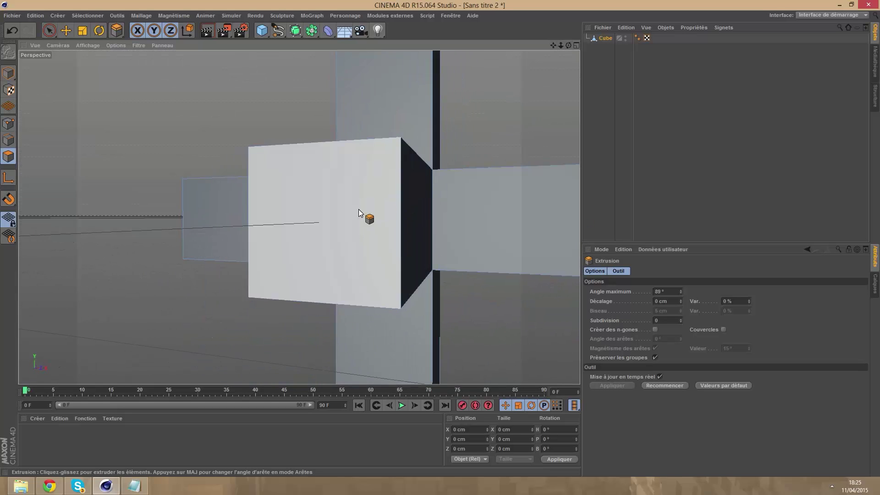
{"action": "left_click", "coordinate": [359, 215]}
{"action": "key", "text": "Delete"}
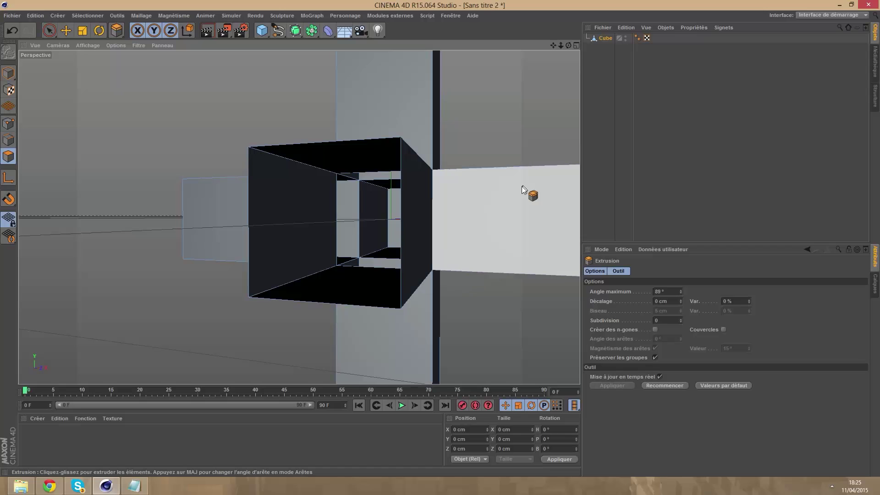
{"action": "left_click_drag", "start_coordinate": [568, 45], "coordinate": [368, 184]}
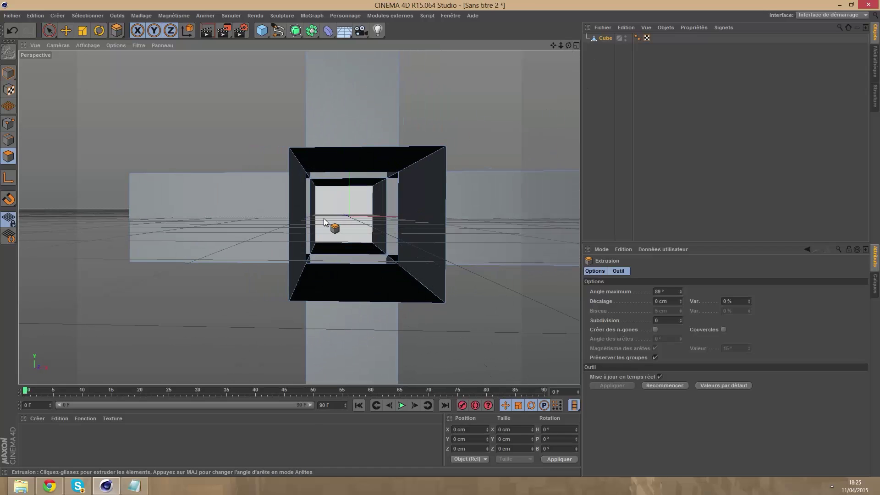
{"action": "left_click", "coordinate": [332, 205]}
{"action": "key", "text": "Delete"}
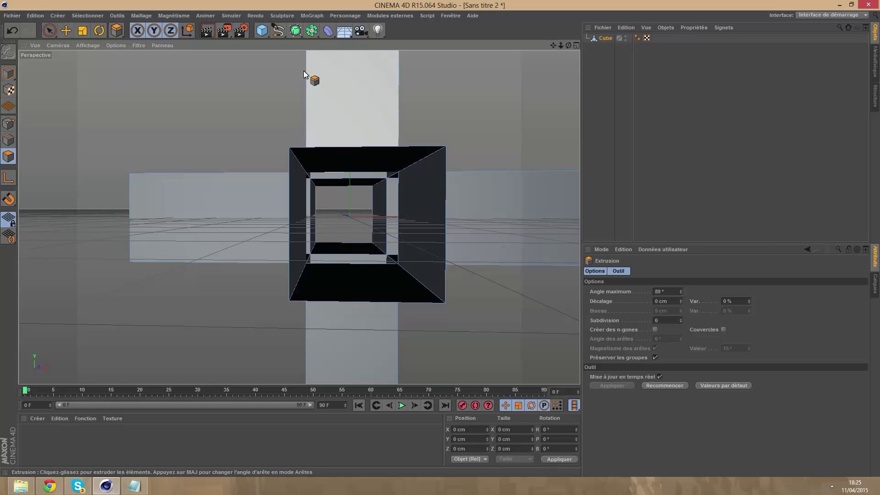
- Activate the Move tool and select the cross-shaped Cube object
{"action": "left_click_drag", "start_coordinate": [567, 45], "coordinate": [299, 218]}
{"action": "left_click_drag", "start_coordinate": [561, 45], "coordinate": [293, 208]}
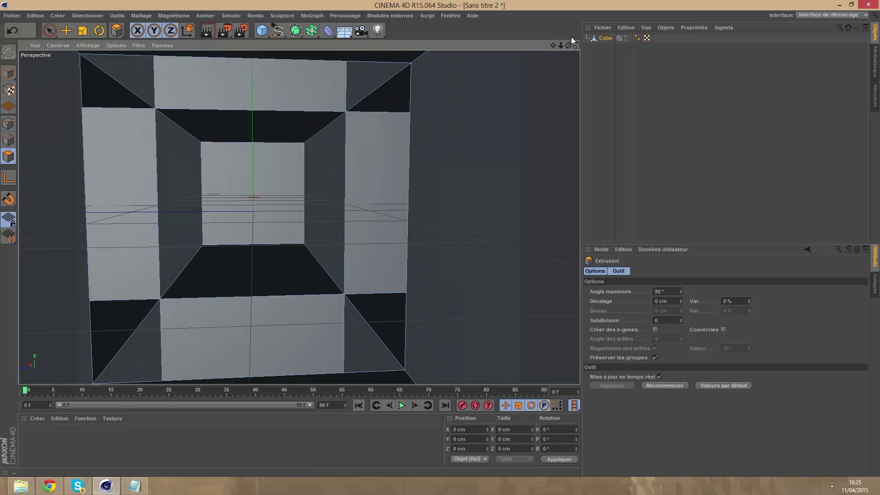
{"action": "left_click_drag", "start_coordinate": [560, 45], "coordinate": [298, 217]}
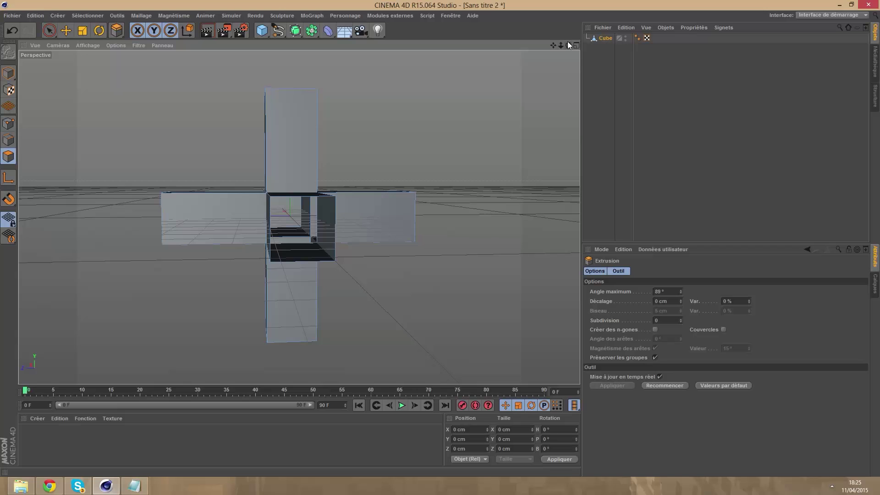
{"action": "left_click_drag", "start_coordinate": [568, 44], "coordinate": [253, 122]}
{"action": "left_click", "coordinate": [66, 31]}
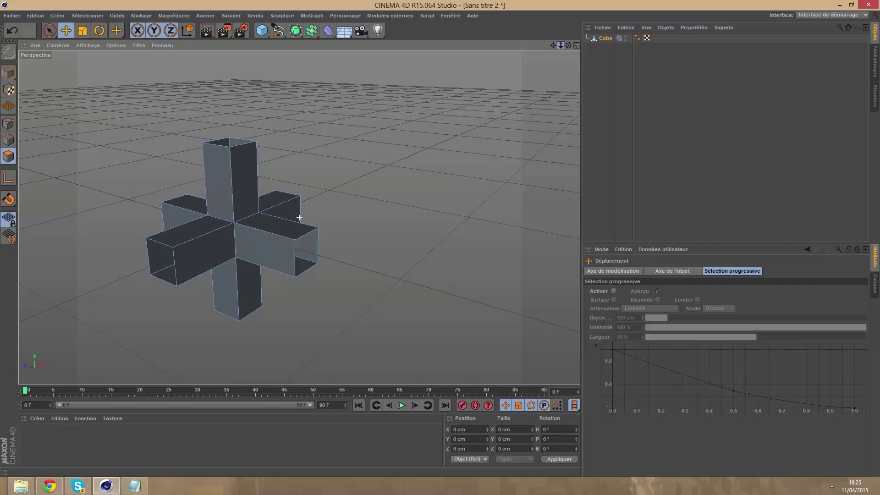
{"action": "left_click", "coordinate": [604, 38]}
{"action": "left_click_drag", "start_coordinate": [257, 223], "coordinate": [285, 214]}
{"action": "key", "text": "ctrl+shift+a"}
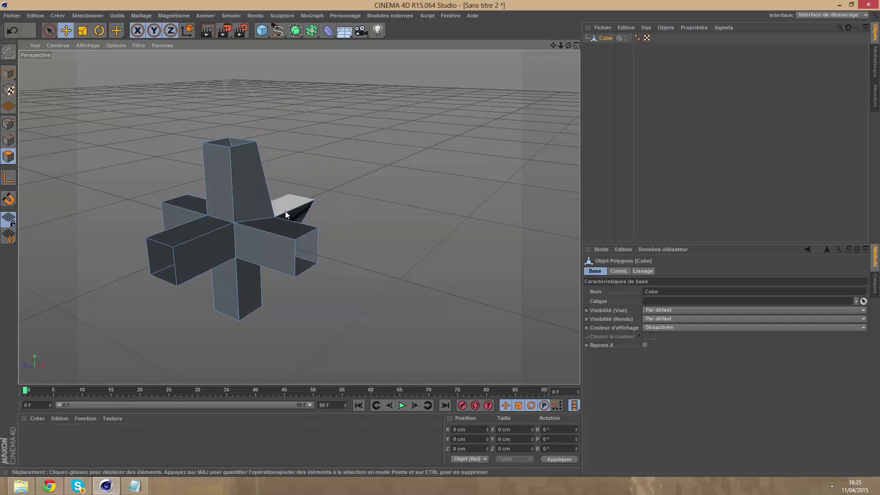
{"action": "key", "text": "ctrl+z"}
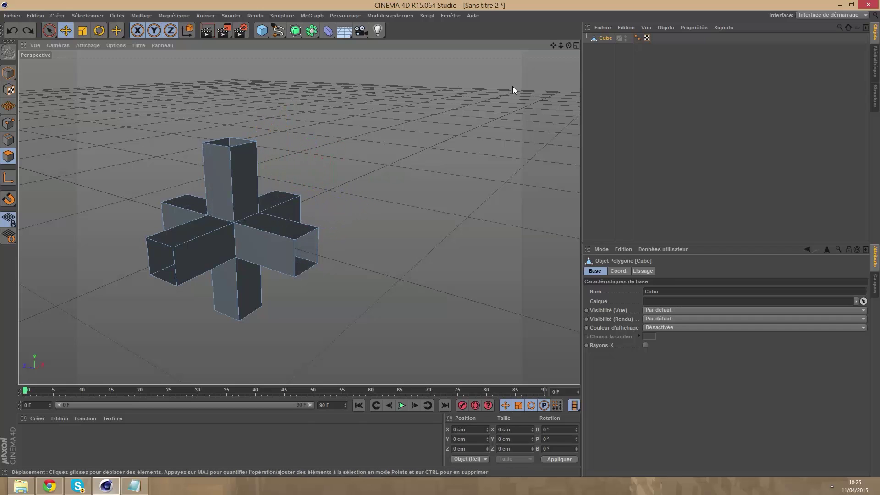
- Stretch one horizontal arm of the cross outward by moving its polygons, and clear the selection
{"action": "mouse_move", "coordinate": [564, 43]}
{"action": "left_mouse_down"}
{"action": "mouse_move", "coordinate": [573, 60]}
{"action": "mouse_move", "coordinate": [565, 43]}
{"action": "left_mouse_up"}
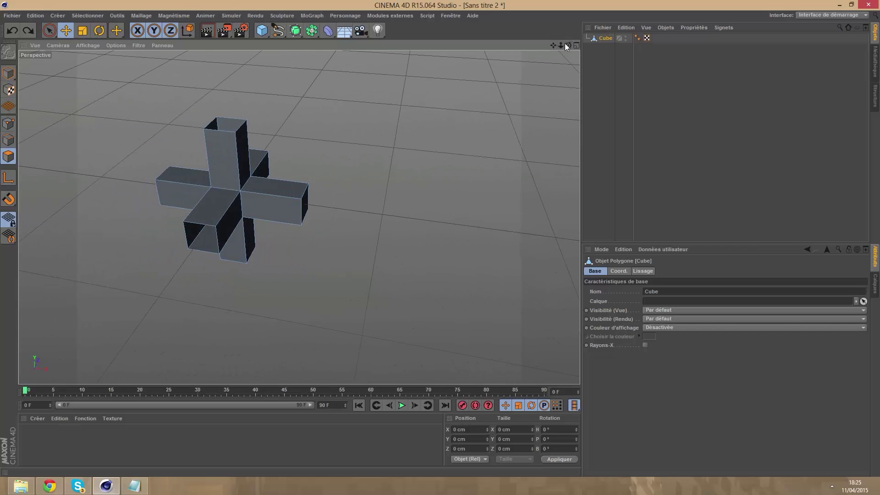
{"action": "left_click_drag", "start_coordinate": [308, 200], "coordinate": [386, 149]}
{"action": "left_click_drag", "start_coordinate": [323, 160], "coordinate": [347, 226]}
{"action": "left_click", "coordinate": [537, 68]}
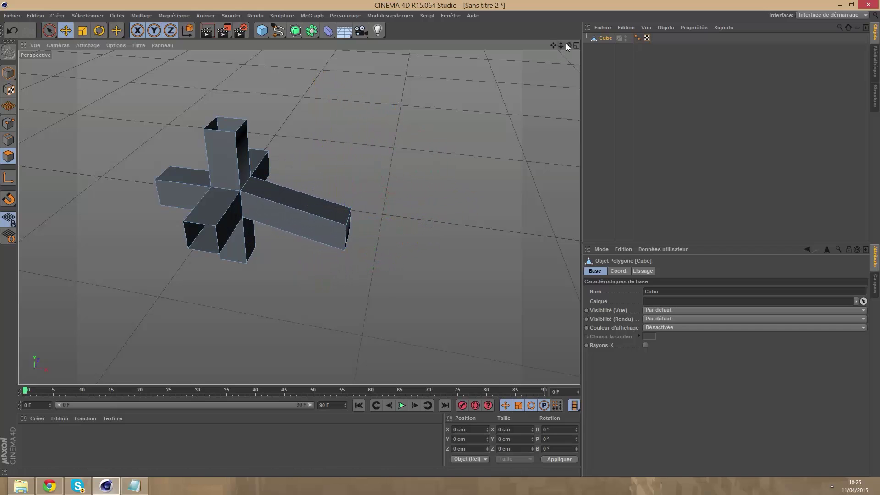
{"action": "mouse_move", "coordinate": [568, 44]}
{"action": "left_mouse_down"}
{"action": "mouse_move", "coordinate": [540, 55]}
{"action": "mouse_move", "coordinate": [564, 50]}
{"action": "left_mouse_up"}
{"action": "left_click_drag", "start_coordinate": [299, 217], "coordinate": [331, 221]}
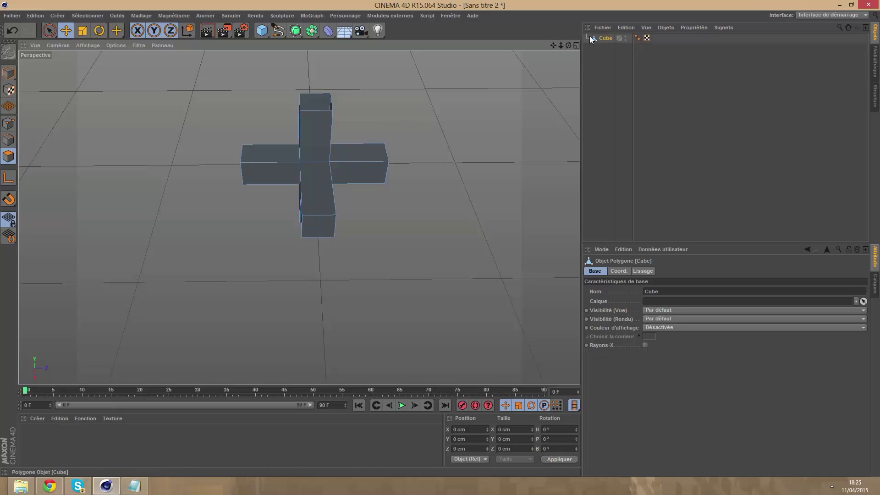
{"action": "left_click_drag", "start_coordinate": [568, 45], "coordinate": [557, 69]}
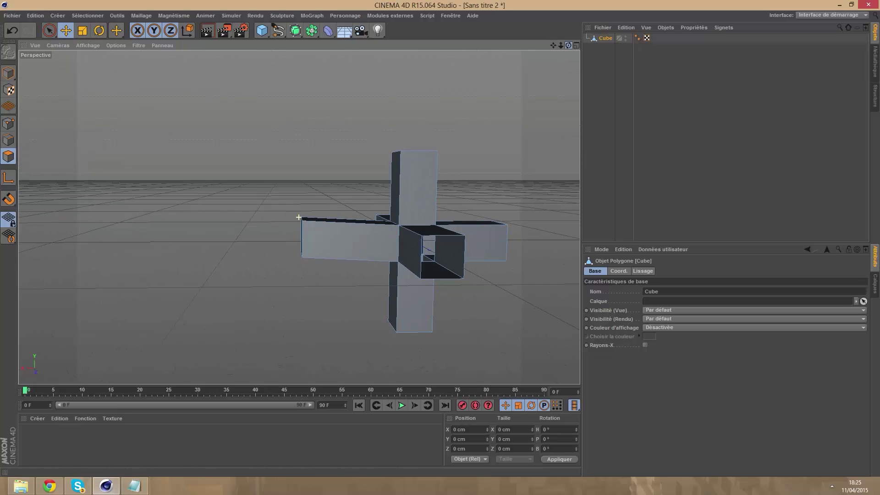
{"action": "left_click_drag", "start_coordinate": [298, 217], "coordinate": [298, 216]}
{"action": "left_click", "coordinate": [435, 270]}
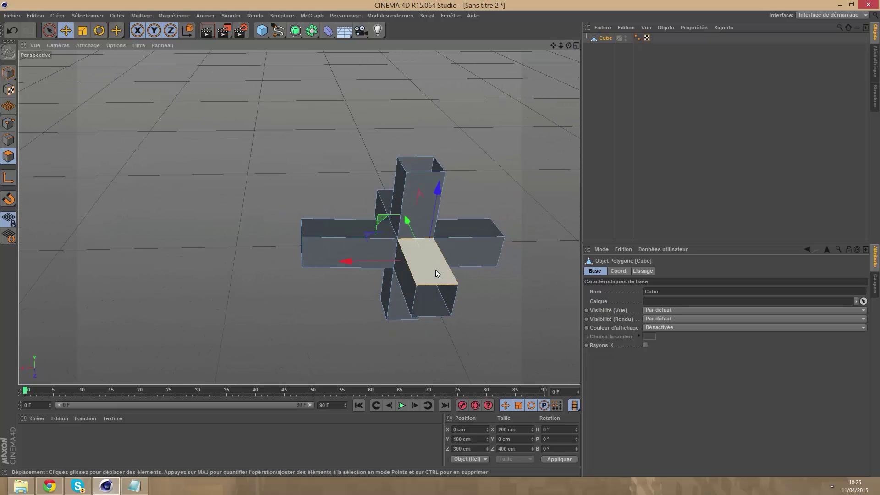
{"action": "mouse_move", "coordinate": [435, 283]}
{"action": "left_mouse_down"}
{"action": "mouse_move", "coordinate": [439, 251]}
{"action": "mouse_move", "coordinate": [437, 266]}
{"action": "left_mouse_up"}
{"action": "key", "text": "ctrl+z"}
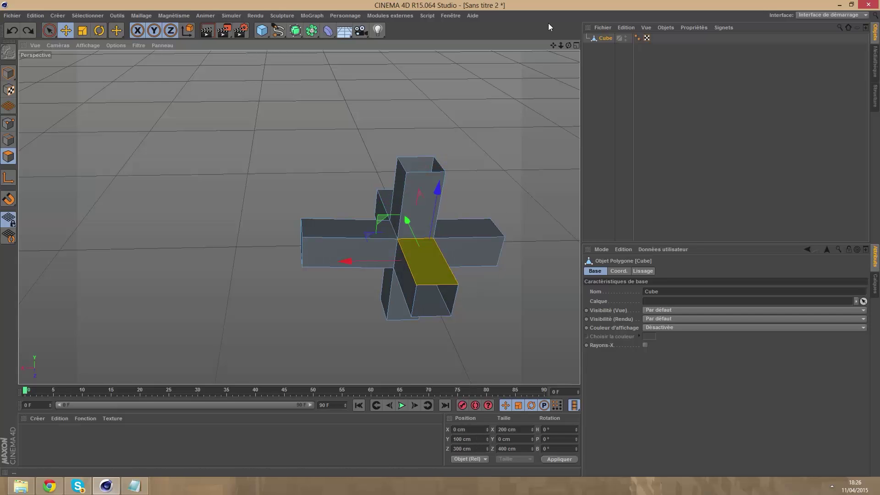
- Clear the selection and add a new cube primitive inside the hollow cross
{"action": "left_click_drag", "start_coordinate": [568, 45], "coordinate": [670, 192]}
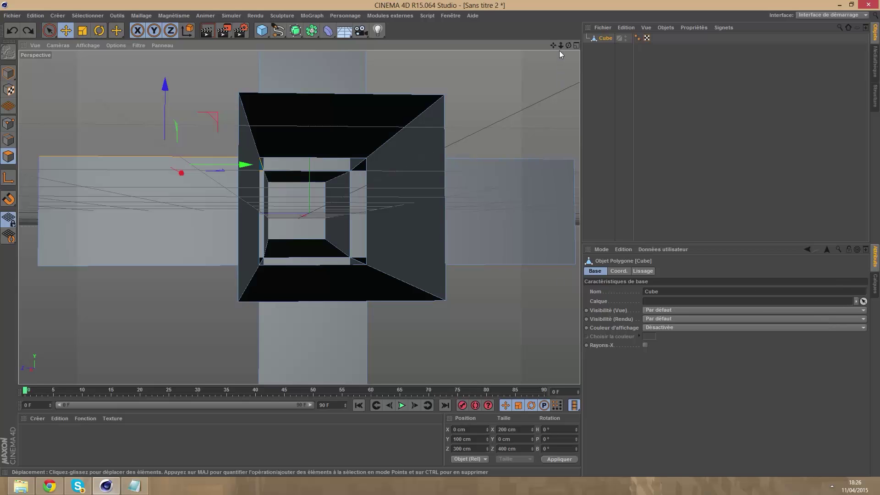
{"action": "mouse_move", "coordinate": [561, 45]}
{"action": "left_mouse_down"}
{"action": "mouse_move", "coordinate": [605, 59]}
{"action": "mouse_move", "coordinate": [561, 46]}
{"action": "mouse_move", "coordinate": [567, 57]}
{"action": "left_mouse_up"}
{"action": "left_click", "coordinate": [653, 156]}
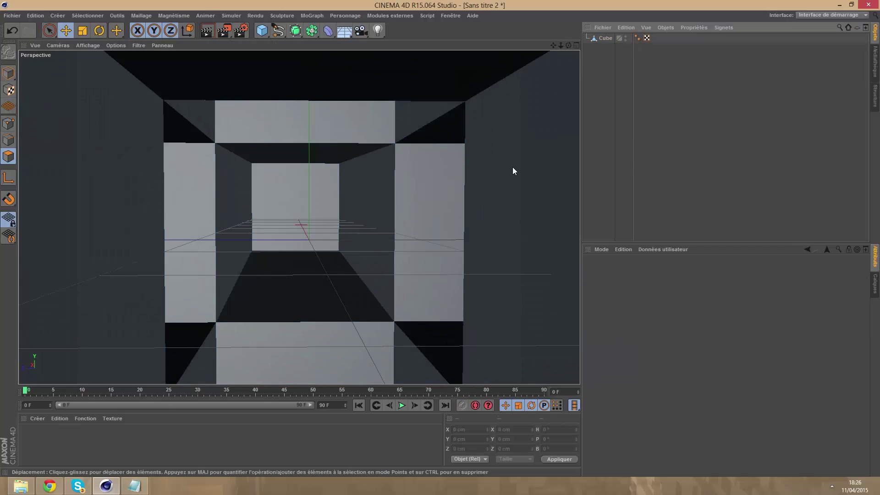
{"action": "left_click", "coordinate": [261, 30]}
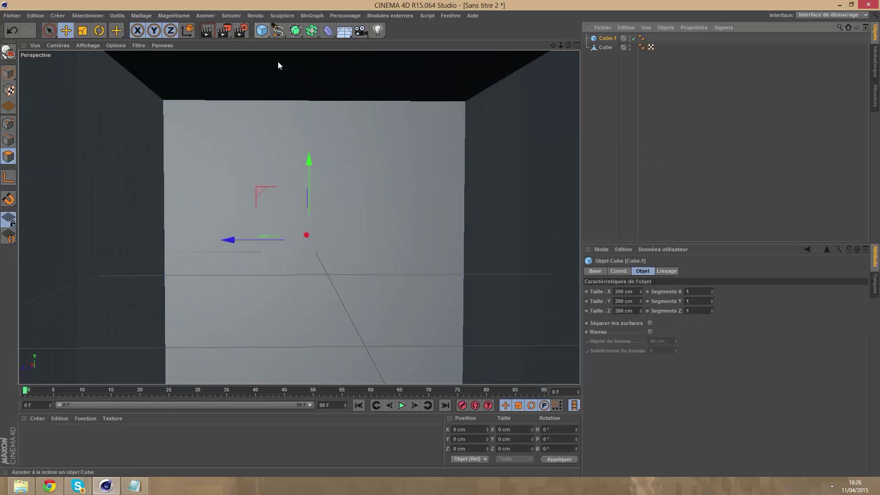
{"action": "left_click", "coordinate": [619, 292]}
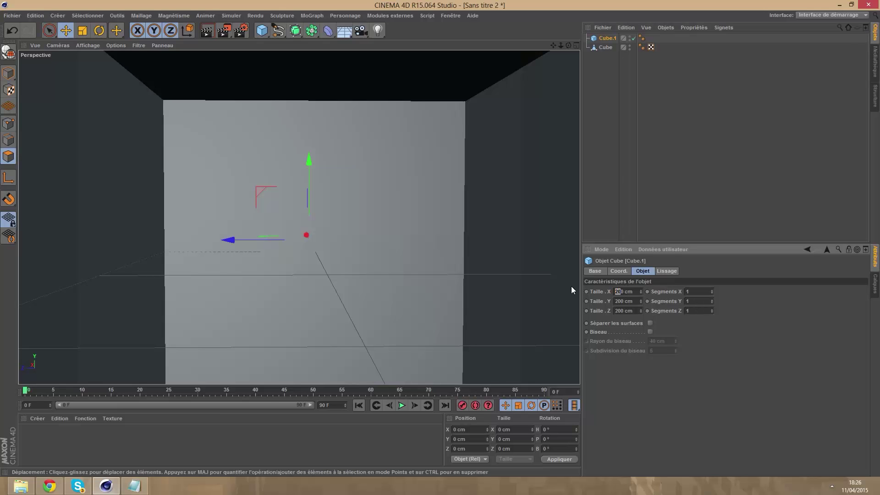
- Examine the desktop wallpaper and the tuto image in Windows Photo Viewer as references, and return to CINEMA 4D
{"action": "double_click", "coordinate": [519, 3]}
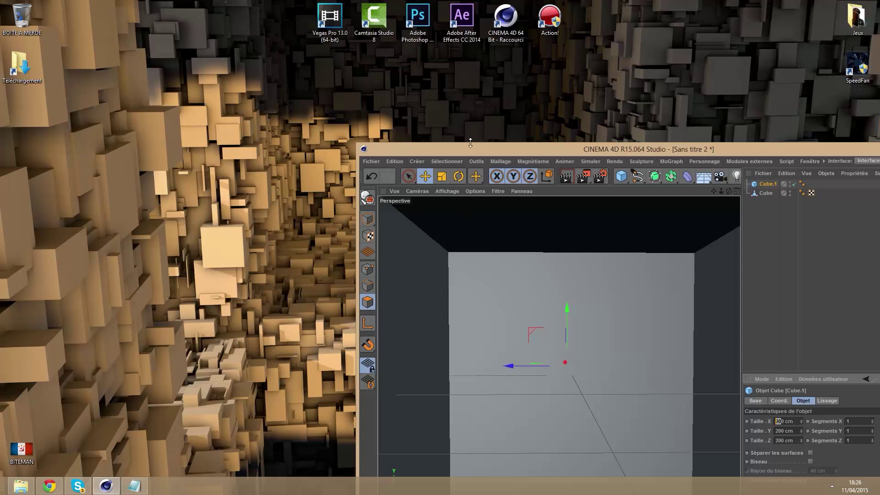
{"action": "left_click_drag", "start_coordinate": [496, 149], "coordinate": [560, 196]}
{"action": "double_click", "coordinate": [382, 260]}
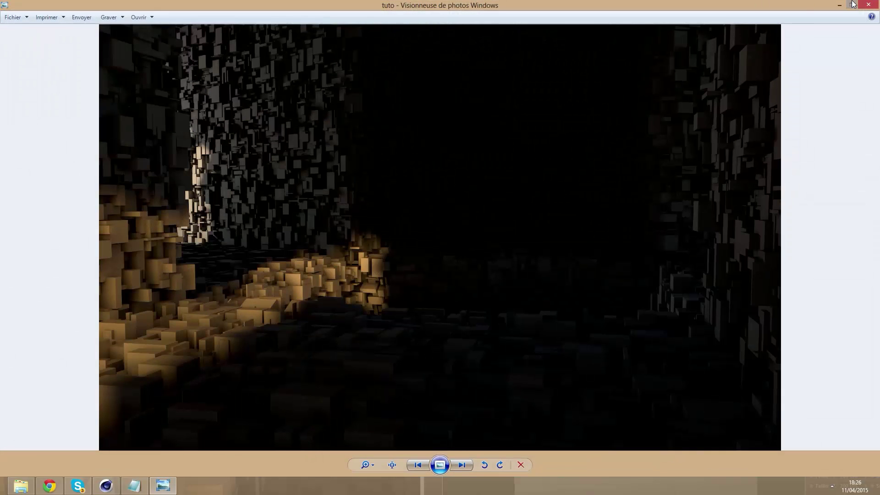
{"action": "left_click", "coordinate": [839, 5]}
{"action": "double_click", "coordinate": [733, 193]}
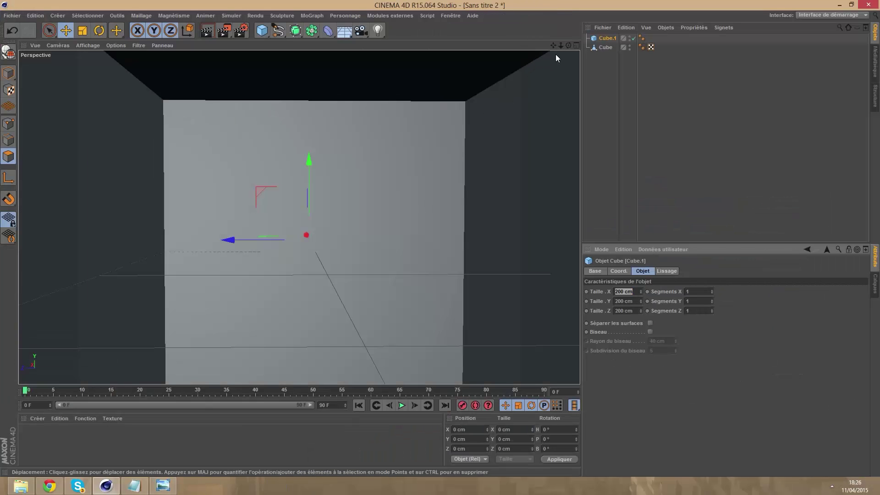
- Set the new cube's X, Y and Z sizes to 5 cm each
{"action": "left_click_drag", "start_coordinate": [560, 45], "coordinate": [541, 46]}
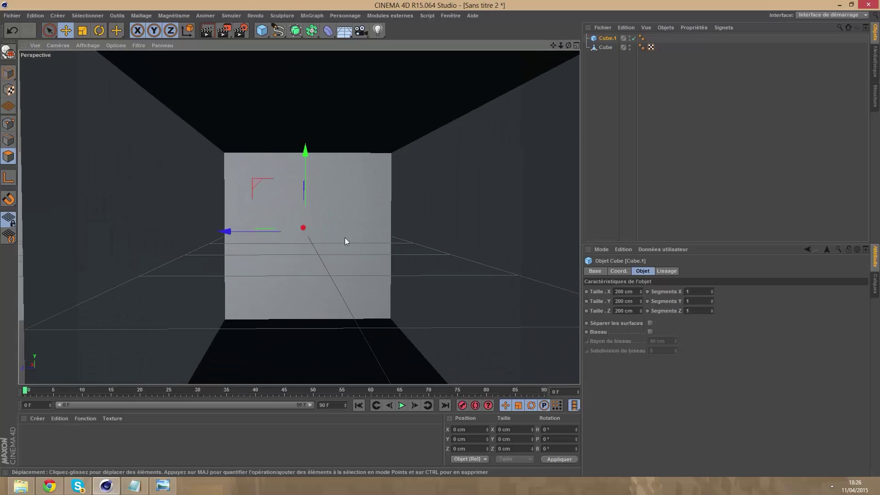
{"action": "double_click", "coordinate": [624, 291]}
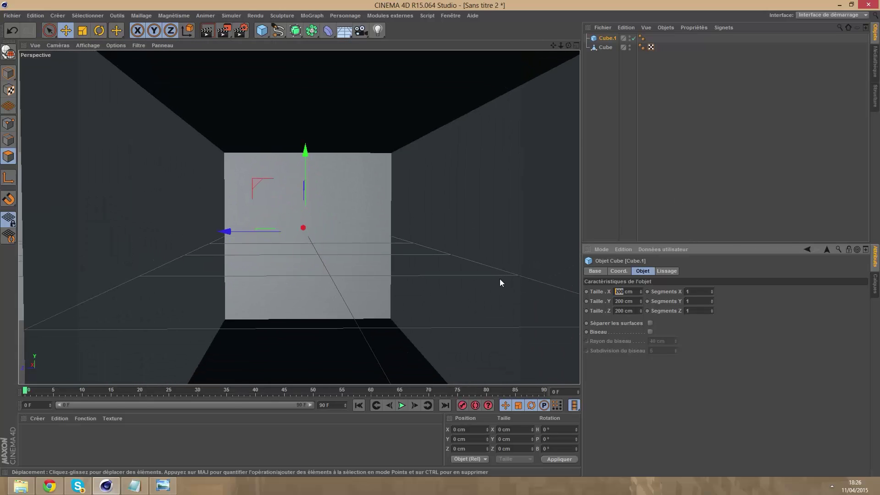
{"action": "type", "text": "5"}
{"action": "key", "text": "Tab"}
{"action": "type", "text": "5"}
{"action": "key", "text": "Tab"}
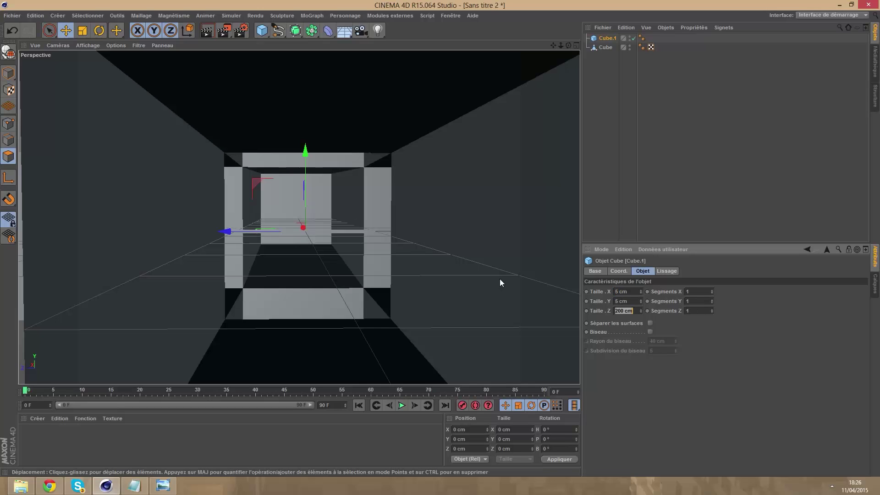
{"action": "type", "text": "5"}
{"action": "key", "text": "Tab"}
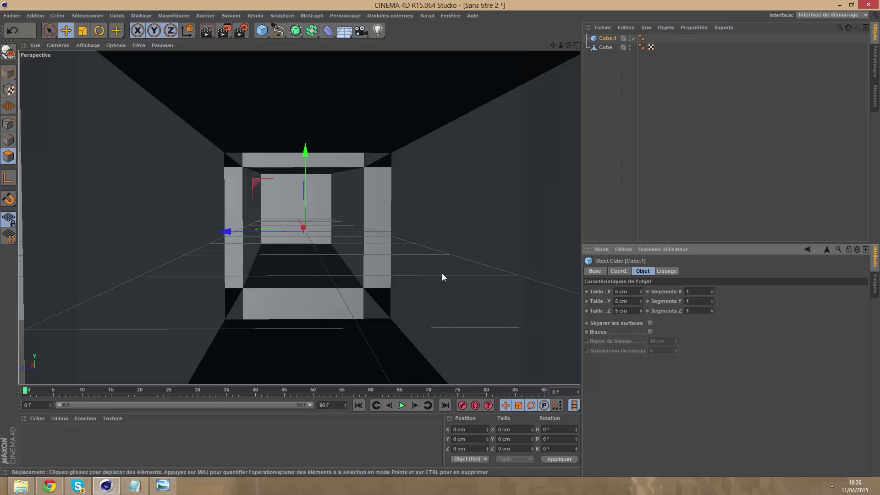
- Nest the small cube under a new MoGraph Cloner and set the Cloner's mode to Objet
{"action": "left_click_drag", "start_coordinate": [560, 46], "coordinate": [307, 252]}
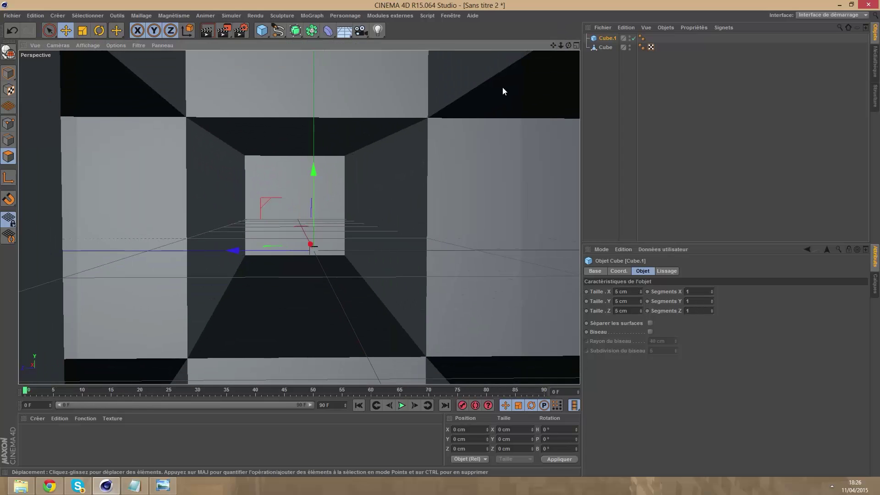
{"action": "left_click_drag", "start_coordinate": [561, 45], "coordinate": [463, 61]}
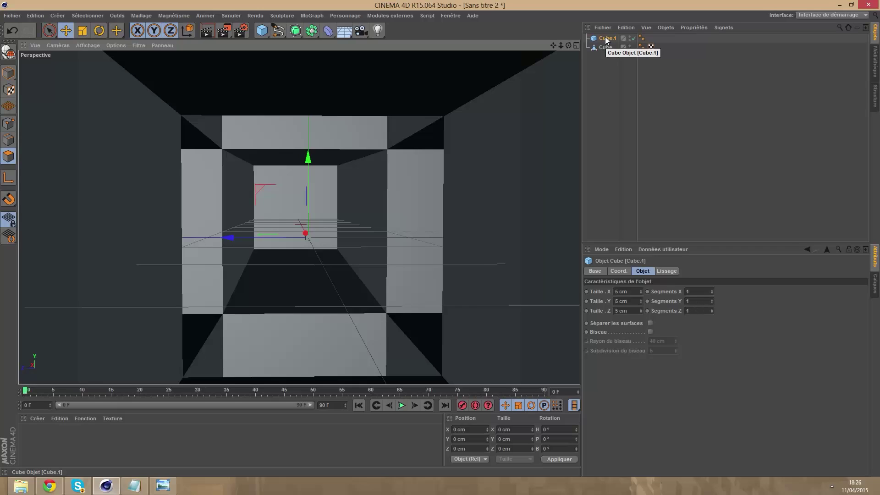
{"action": "left_click", "coordinate": [312, 15]}
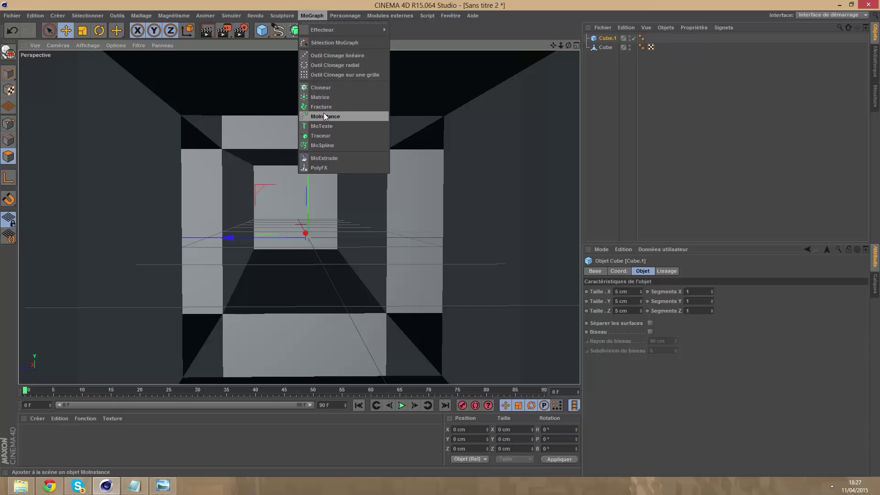
{"action": "left_click", "coordinate": [324, 89], "text": "alt"}
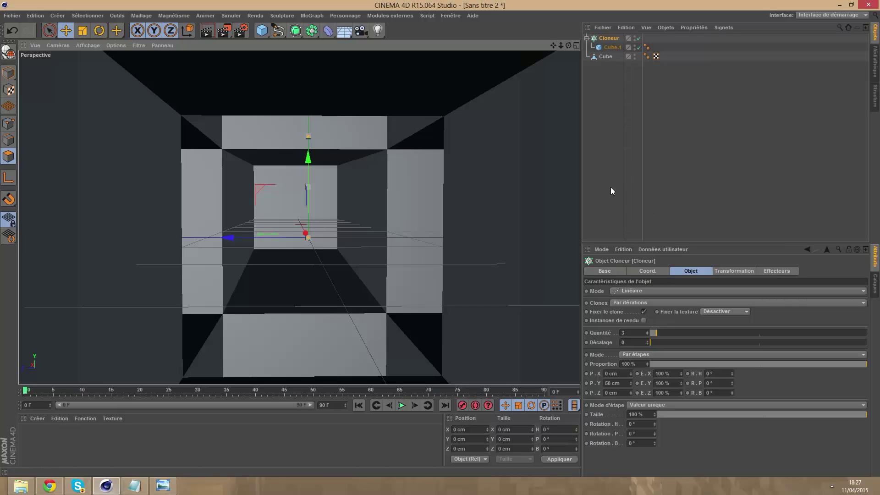
{"action": "left_click", "coordinate": [639, 291]}
{"action": "left_click", "coordinate": [629, 303]}
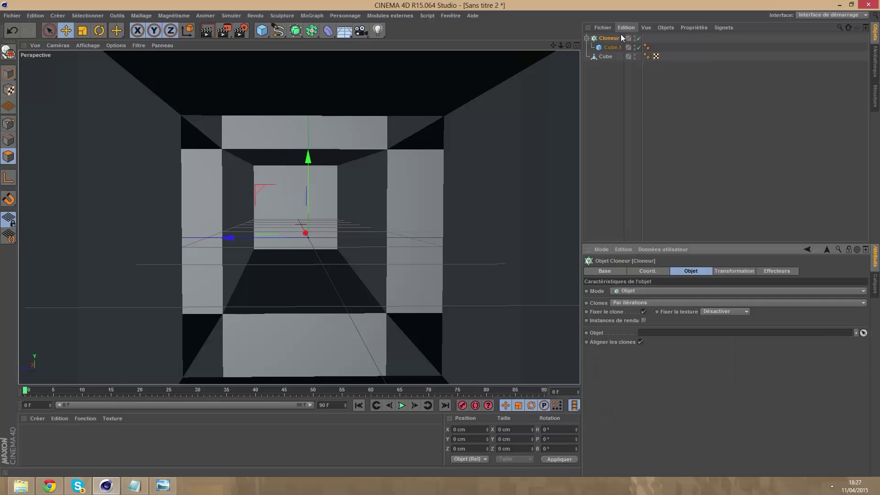
- Assign the cross-shaped Cube as the Cloner's target object and set the clone distribution to Surface
{"action": "left_click_drag", "start_coordinate": [605, 56], "coordinate": [661, 338]}
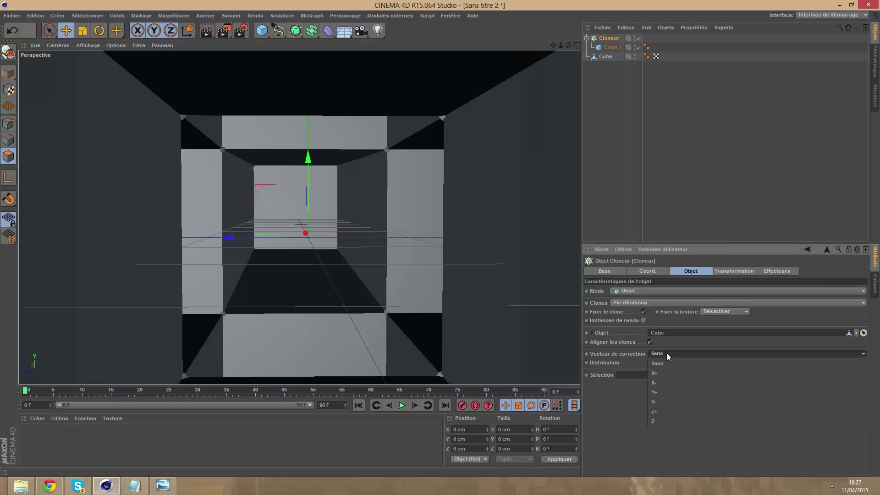
{"action": "left_click", "coordinate": [663, 362]}
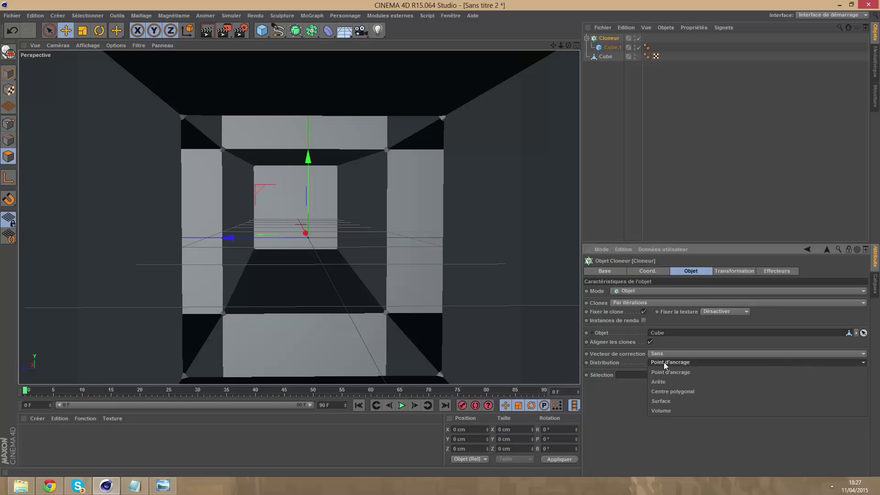
{"action": "left_click", "coordinate": [670, 402]}
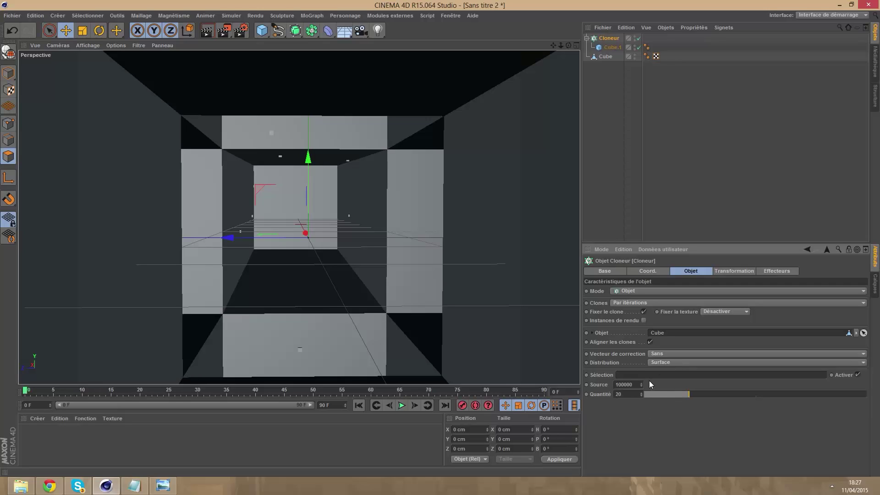
- Set the Cloner's quantity to 50000 clones and clear the object selection
{"action": "left_click", "coordinate": [624, 395]}
{"action": "type", "text": "50000"}
{"action": "key", "text": "Return"}
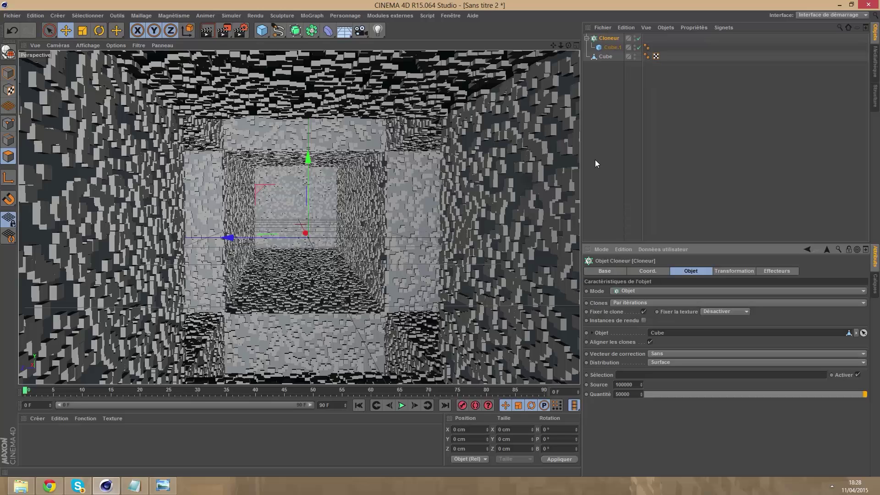
{"action": "left_click", "coordinate": [605, 128]}
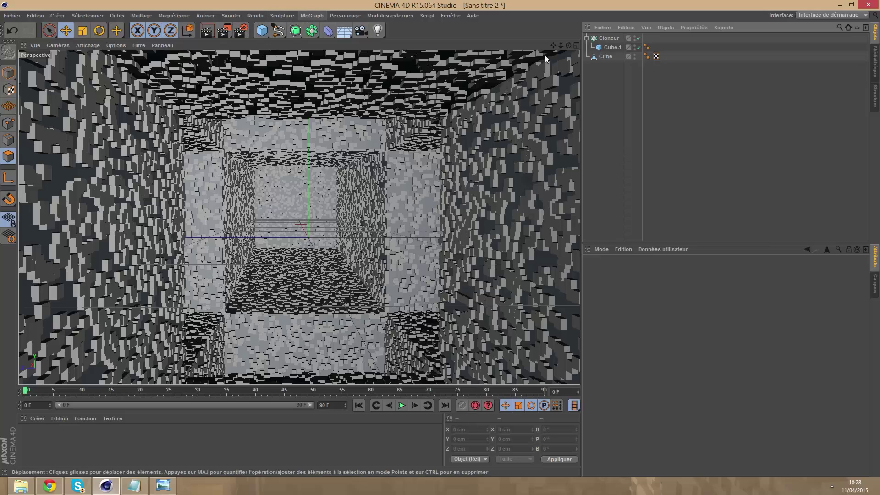
- Apply a MoGraph Randomisation effector to the Cloner
{"action": "left_click", "coordinate": [610, 39]}
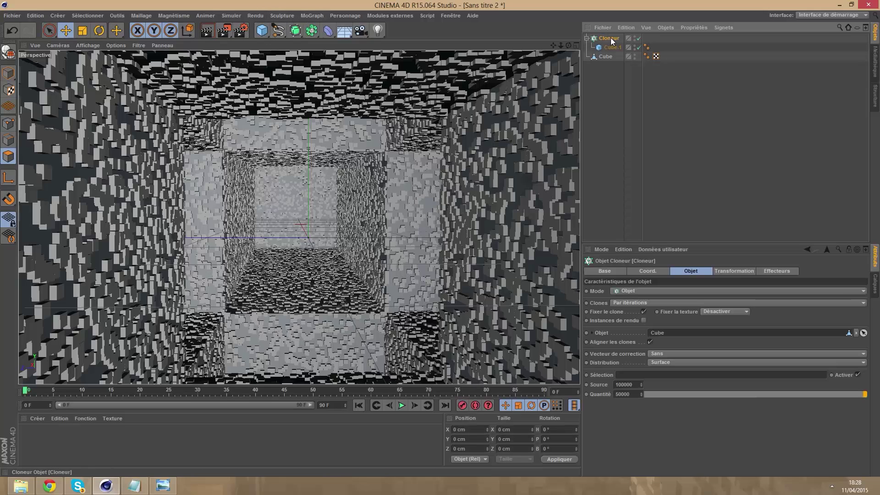
{"action": "left_click", "coordinate": [317, 17]}
{"action": "mouse_move", "coordinate": [319, 27]}
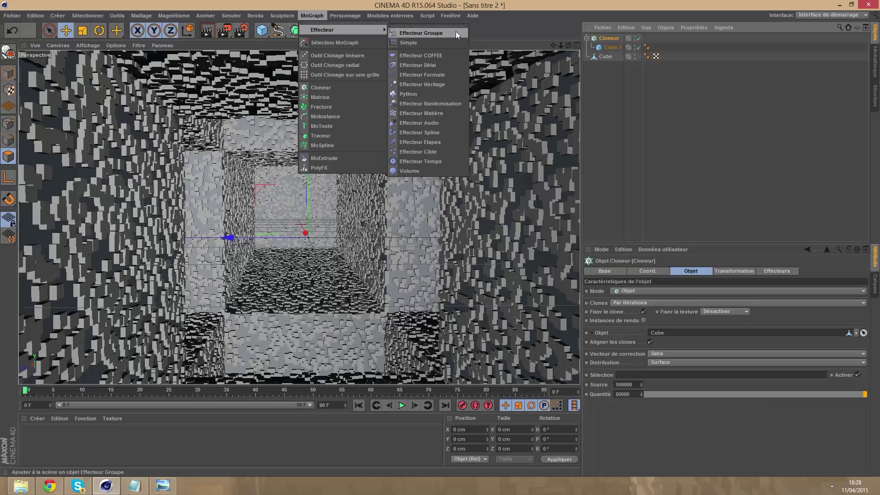
{"action": "left_click", "coordinate": [441, 103]}
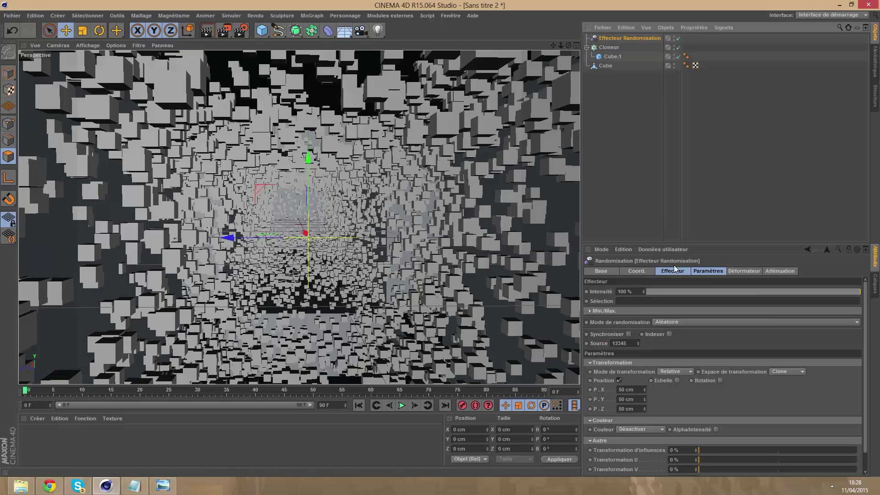
- Set the Randomisation effector's X, Y and Z position offsets to 5 cm each
{"action": "left_click", "coordinate": [699, 271]}
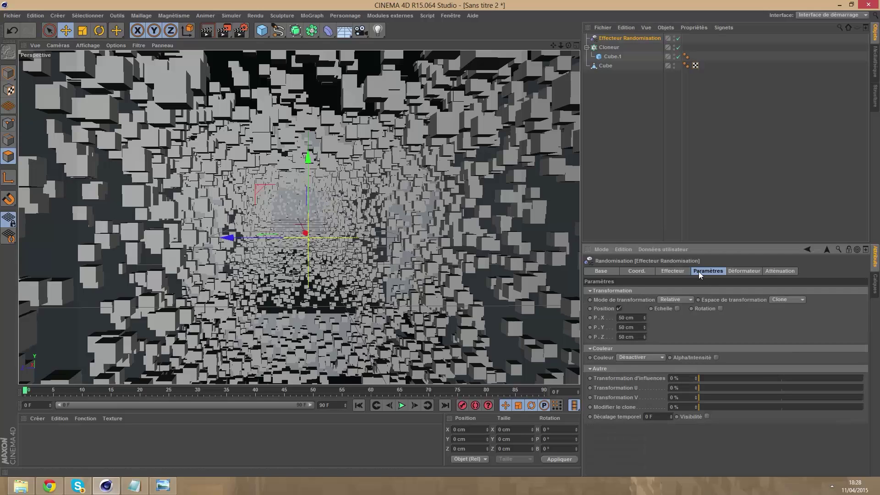
{"action": "left_click", "coordinate": [621, 318]}
{"action": "key", "text": "BackSpace"}
{"action": "left_click", "coordinate": [626, 327]}
{"action": "key", "text": "BackSpace"}
{"action": "key", "text": "BackSpace"}
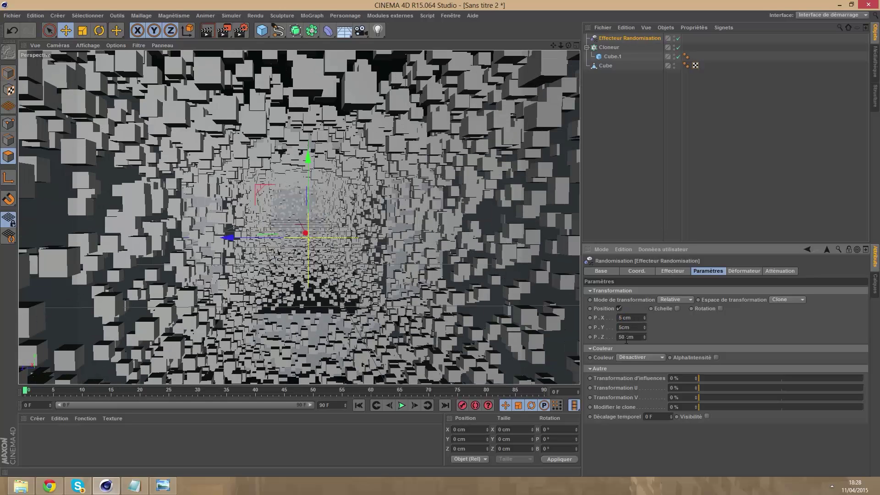
{"action": "left_click", "coordinate": [624, 337]}
{"action": "key", "text": "BackSpace"}
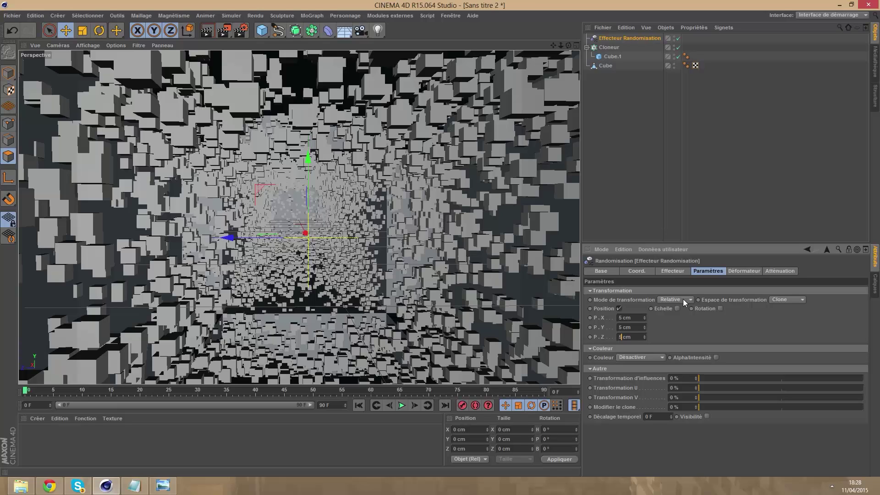
- Enable scale on the Randomisation effector and set it to 1.4 in X, 1.5 in Y and 1.1 in Z
{"action": "left_click", "coordinate": [677, 309]}
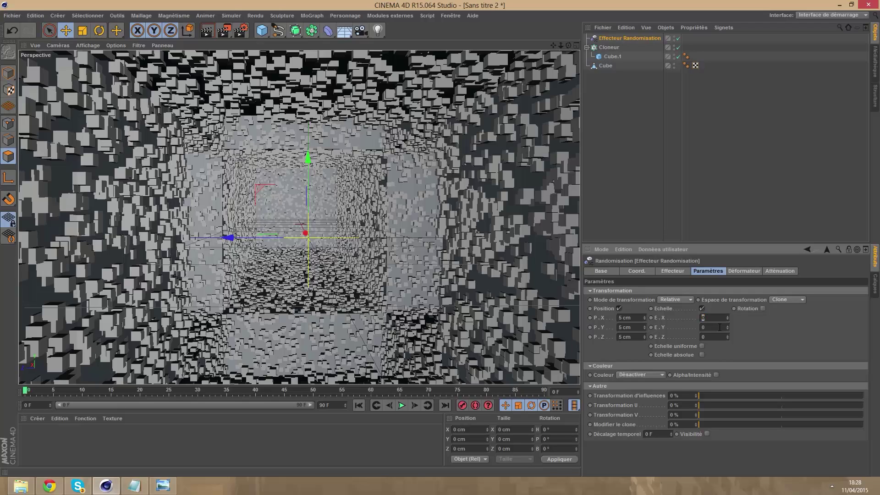
{"action": "key", "text": "BackSpace"}
{"action": "type", "text": "1"}
{"action": "key", "text": "Return"}
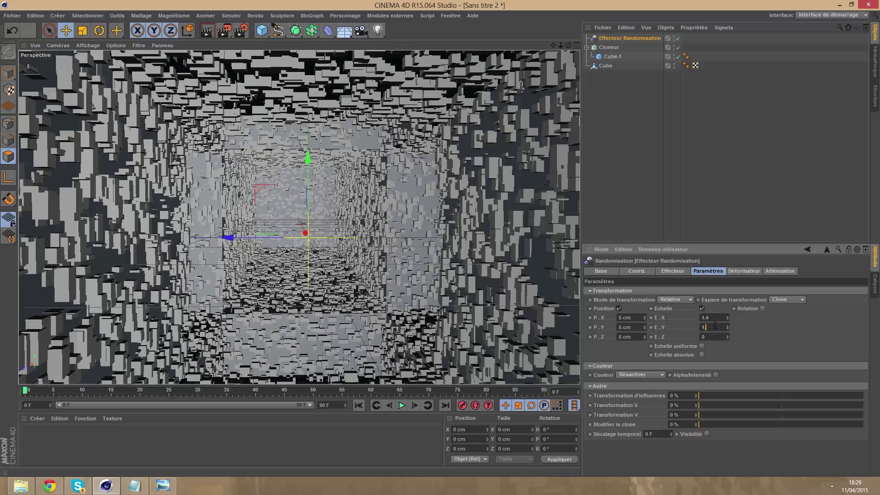
{"action": "type", "text": "5"}
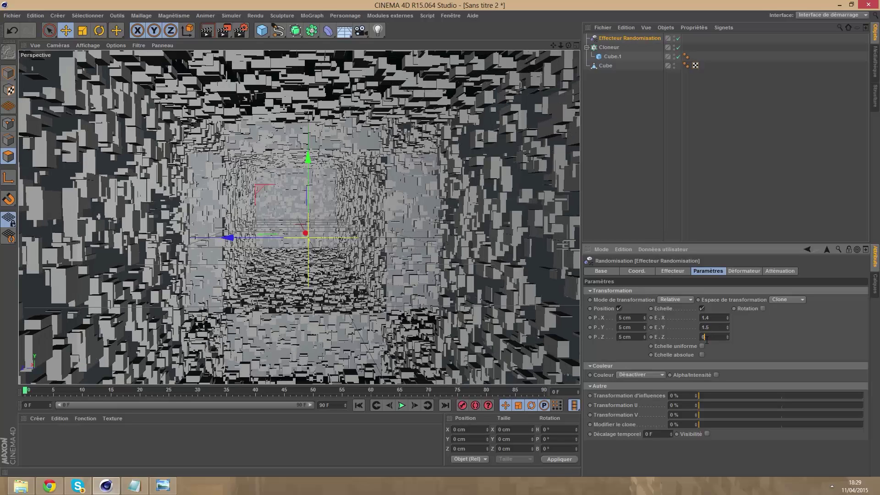
{"action": "double_click", "coordinate": [706, 337]}
{"action": "type", "text": "1.1"}
{"action": "key", "text": "Return"}
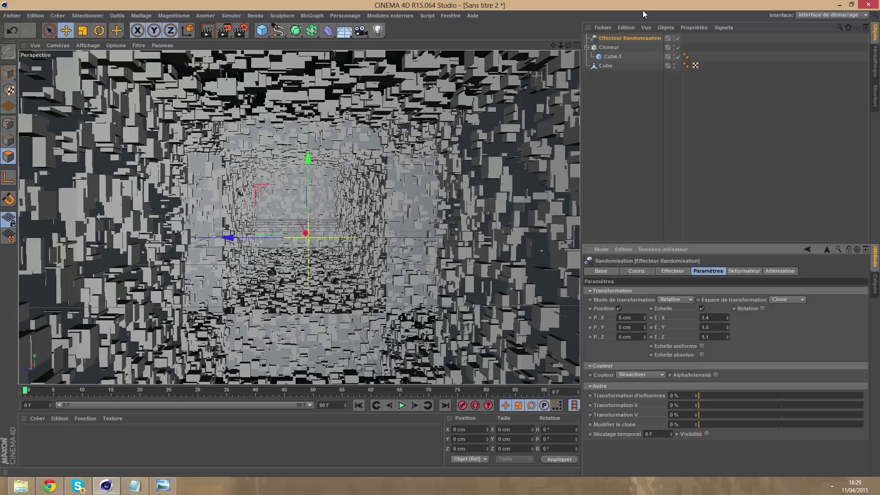
- Set the size of the cube inside the Cloner to 10 cm in X, Y and Z
{"action": "left_click", "coordinate": [608, 65]}
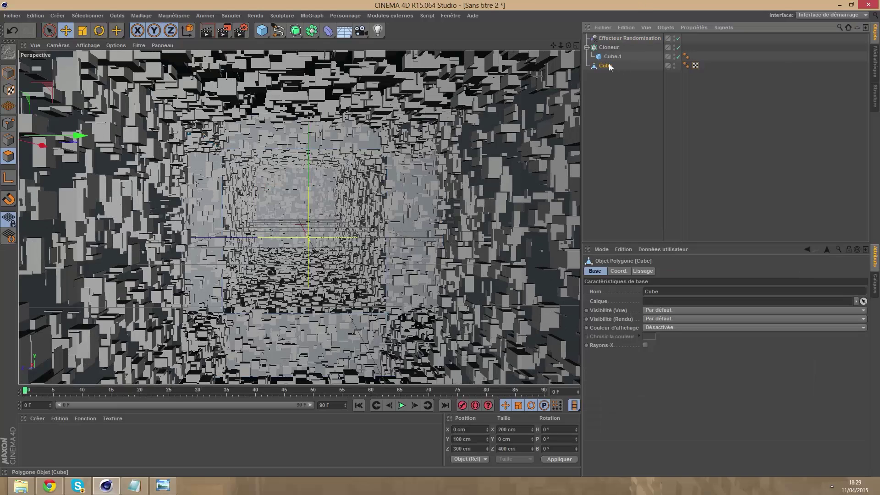
{"action": "left_click", "coordinate": [612, 57]}
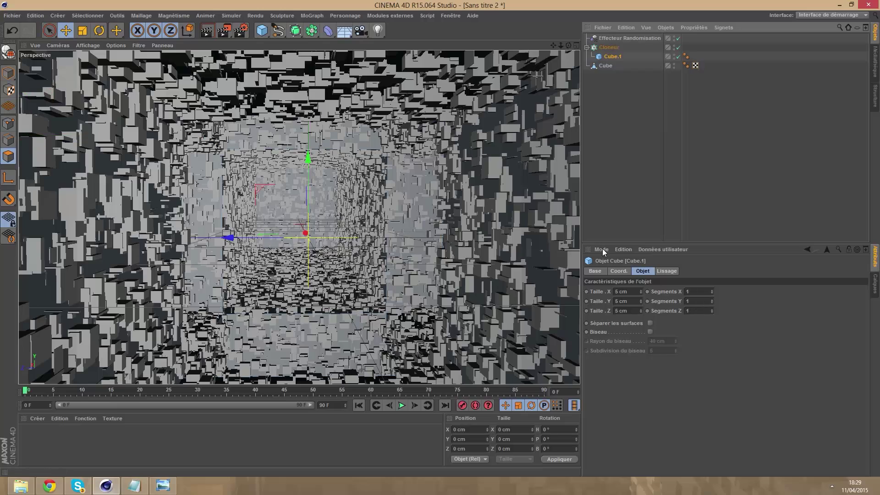
{"action": "left_click", "coordinate": [616, 291]}
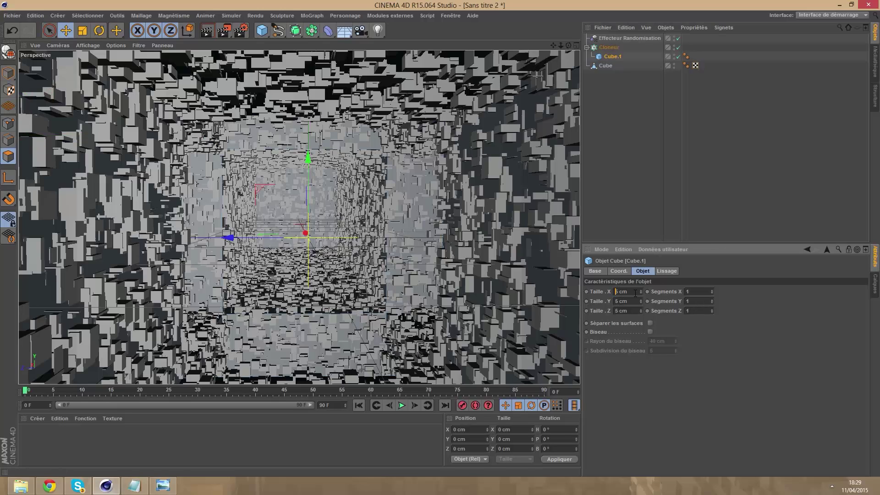
{"action": "type", "text": "10"}
{"action": "left_click", "coordinate": [617, 301]}
{"action": "type", "text": "10"}
{"action": "key", "text": "Return"}
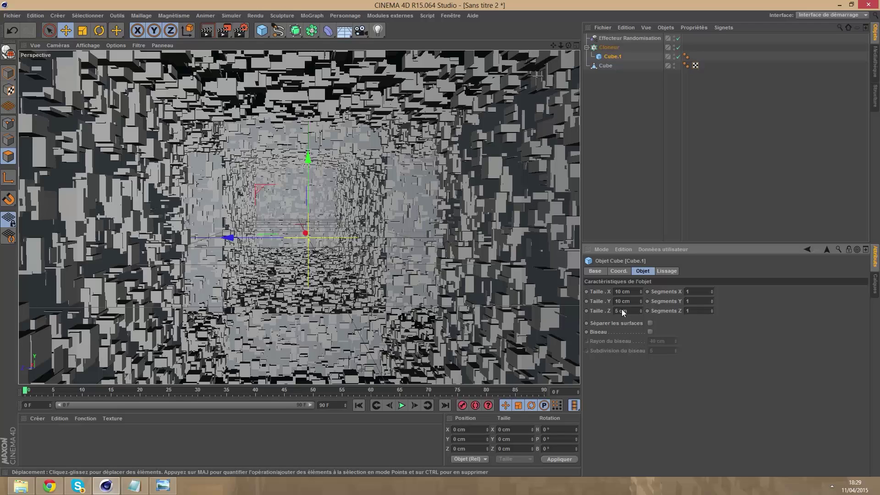
{"action": "left_click_drag", "start_coordinate": [618, 311], "coordinate": [599, 314]}
{"action": "type", "text": "10"}
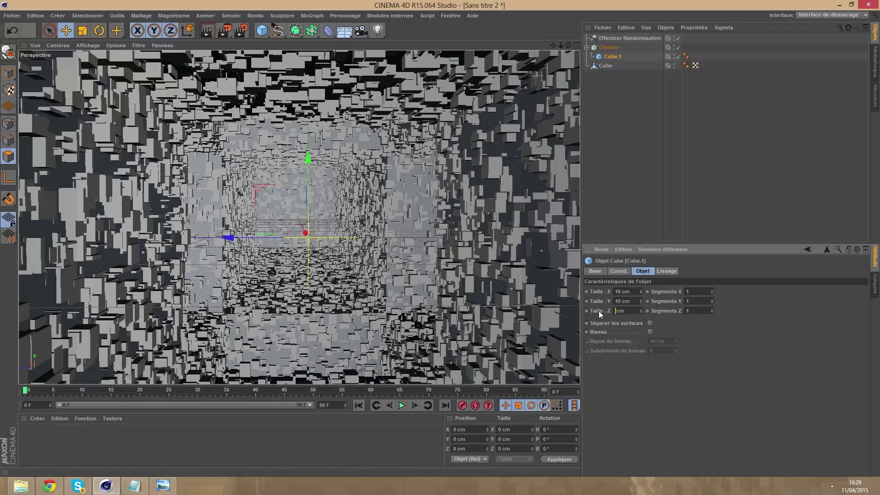
{"action": "key", "text": "Return"}
- Disable the cloned cube and the Cloner so only the hollow cross is displayed
{"action": "left_click_drag", "start_coordinate": [559, 45], "coordinate": [561, 62]}
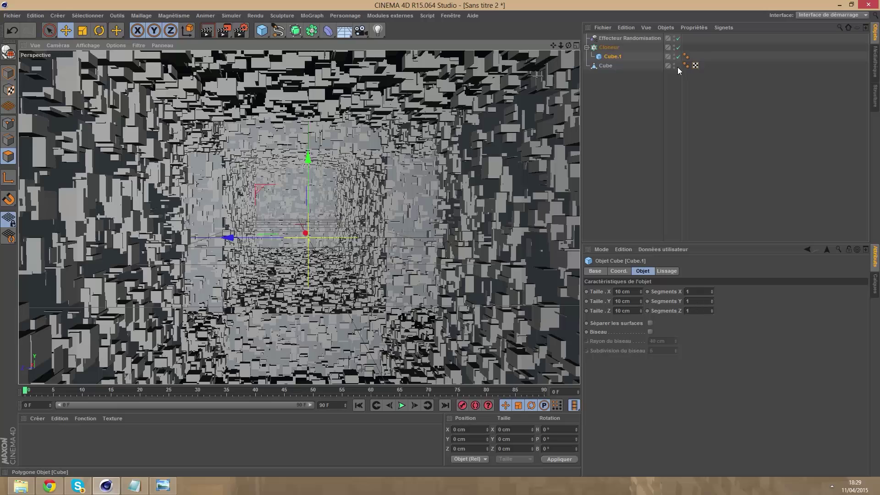
{"action": "left_click", "coordinate": [675, 55]}
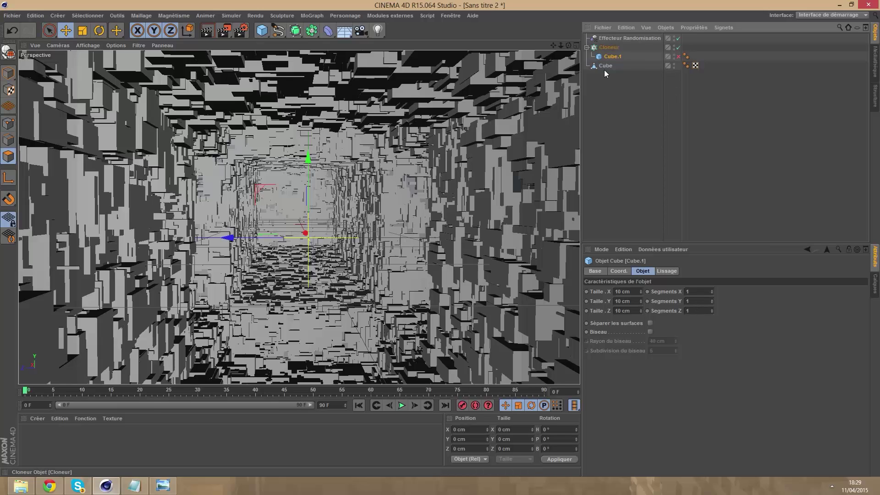
{"action": "left_click", "coordinate": [678, 47]}
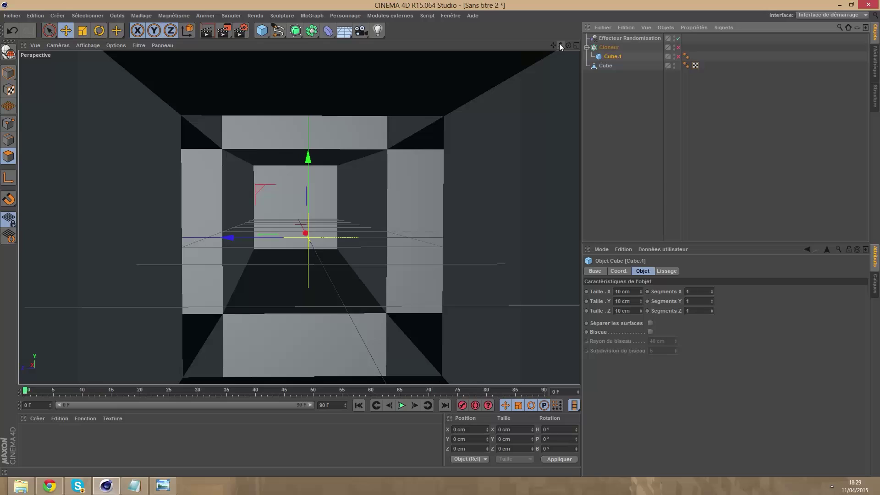
{"action": "left_click", "coordinate": [678, 47]}
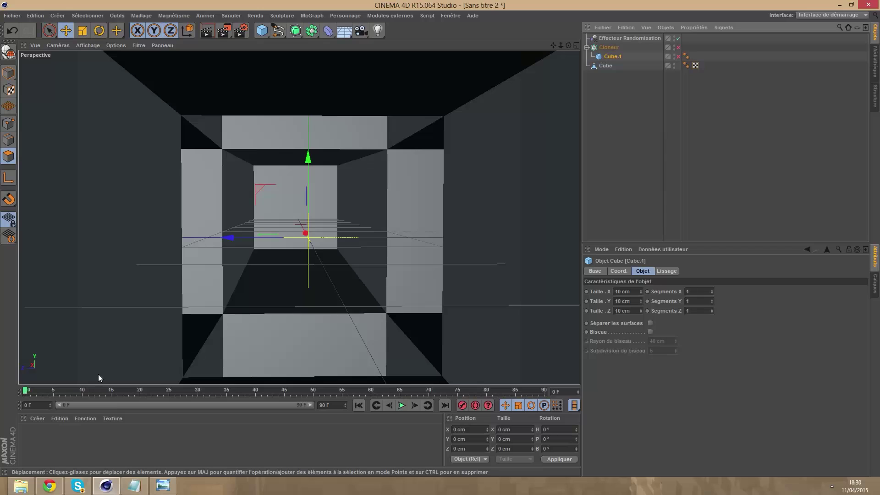
- Create a pure white material (RGB 255, 255, 255) and apply it to the Cloner and the hollow cross
{"action": "double_click", "coordinate": [45, 451]}
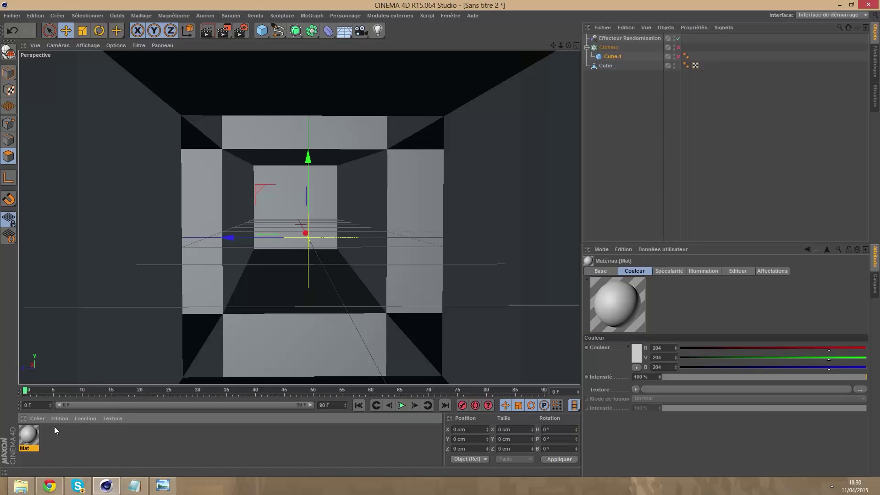
{"action": "double_click", "coordinate": [34, 433]}
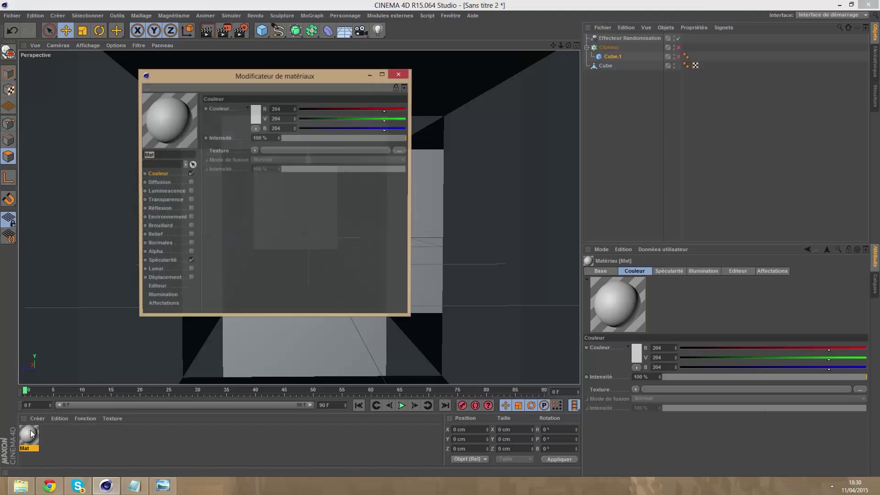
{"action": "left_click", "coordinate": [257, 112]}
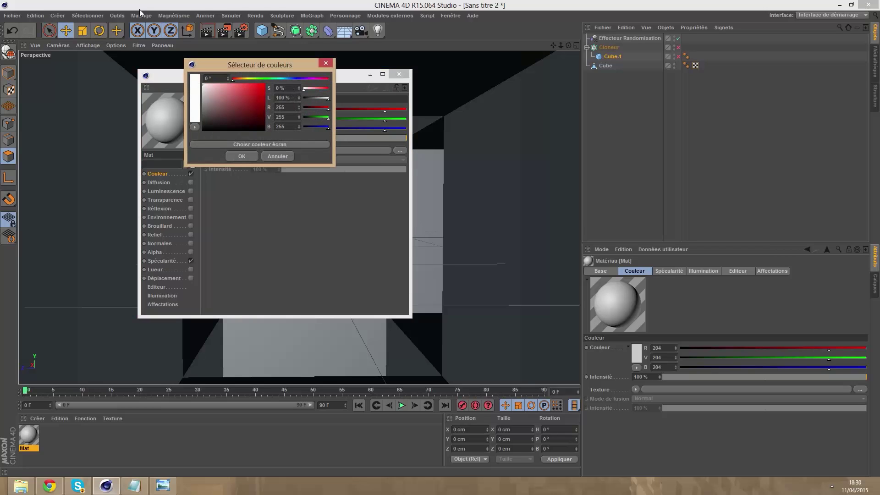
{"action": "left_click", "coordinate": [241, 157]}
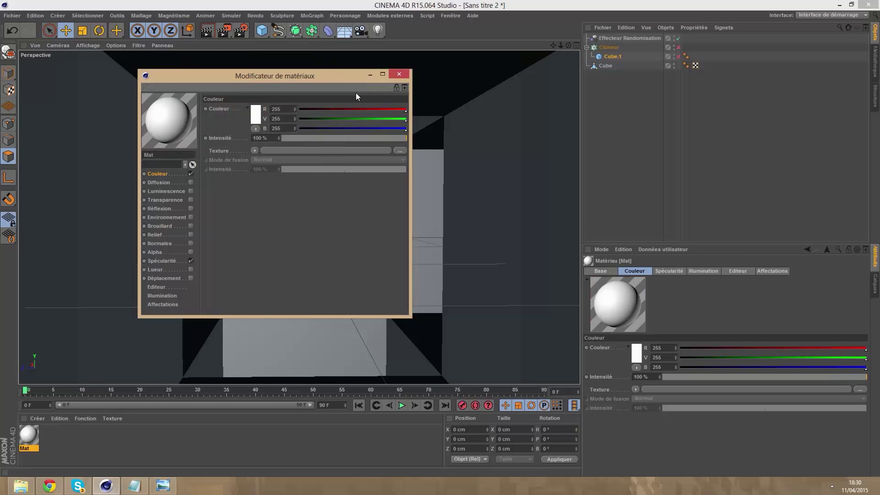
{"action": "left_click", "coordinate": [399, 74]}
{"action": "left_click_drag", "start_coordinate": [32, 439], "coordinate": [616, 48]}
{"action": "left_click_drag", "start_coordinate": [34, 435], "coordinate": [609, 66]}
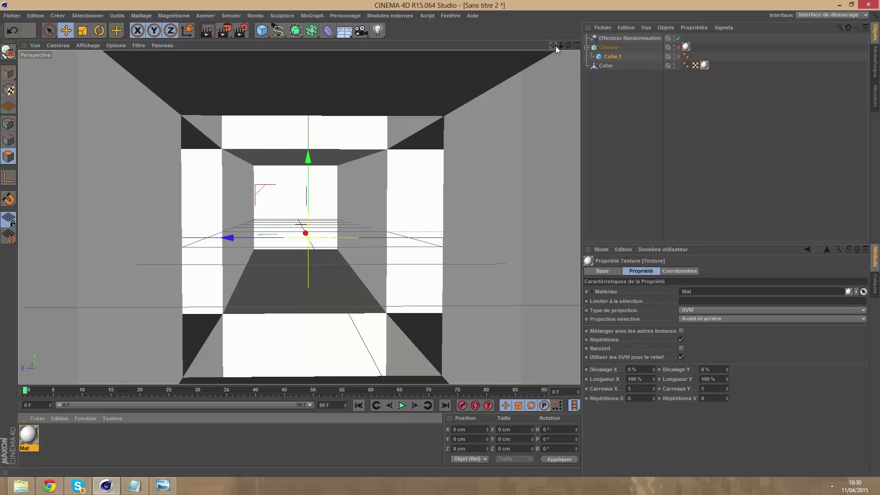
- Add an omni light and move it well outside the cross along the X axis and slightly upward
{"action": "mouse_move", "coordinate": [558, 47]}
{"action": "left_mouse_down"}
{"action": "mouse_move", "coordinate": [545, 47]}
{"action": "mouse_move", "coordinate": [563, 45]}
{"action": "left_mouse_up"}
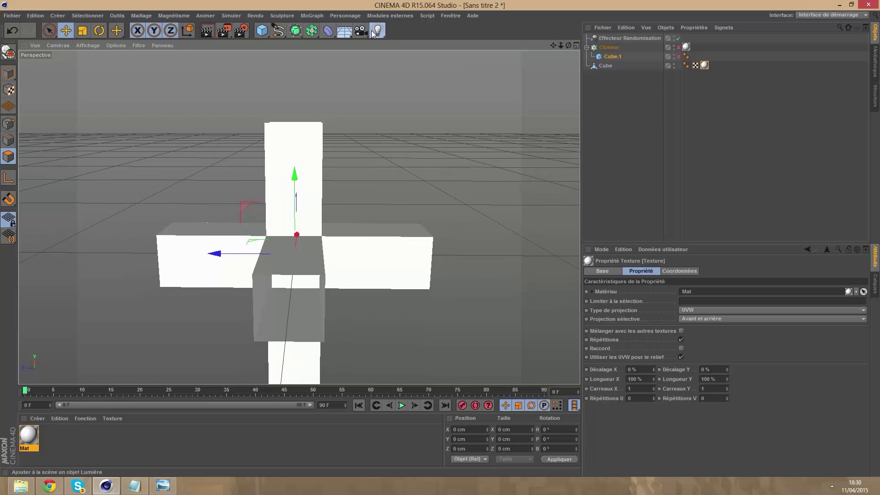
{"action": "left_click_drag", "start_coordinate": [374, 33], "coordinate": [407, 45]}
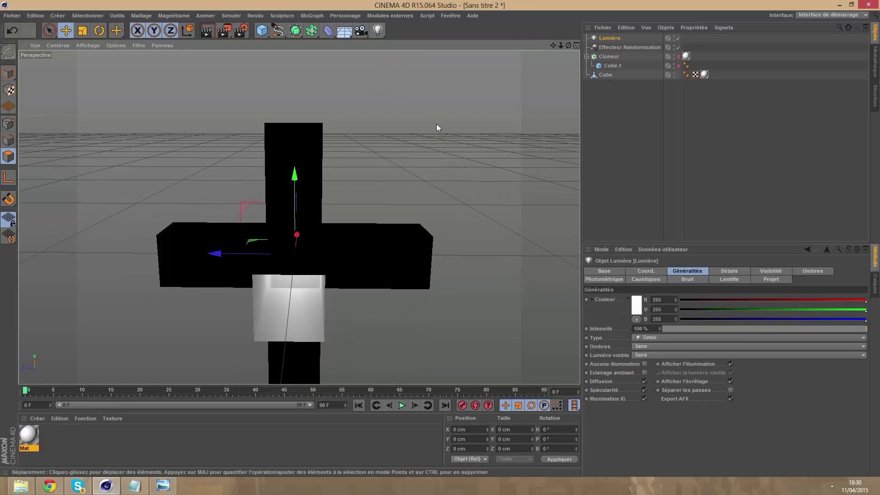
{"action": "left_click_drag", "start_coordinate": [298, 246], "coordinate": [282, 385]}
{"action": "mouse_move", "coordinate": [561, 45]}
{"action": "left_mouse_down"}
{"action": "mouse_move", "coordinate": [541, 46]}
{"action": "mouse_move", "coordinate": [578, 49]}
{"action": "mouse_move", "coordinate": [596, 64]}
{"action": "mouse_move", "coordinate": [566, 46]}
{"action": "left_mouse_up"}
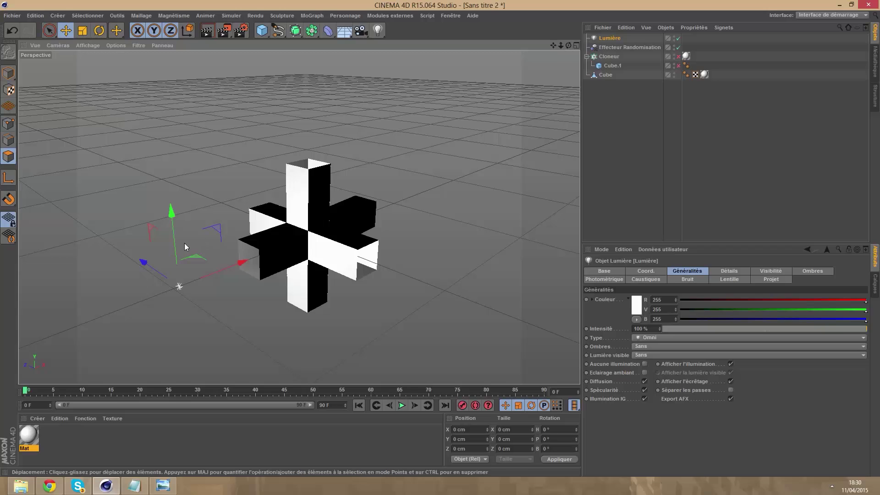
{"action": "left_click_drag", "start_coordinate": [172, 239], "coordinate": [137, 283]}
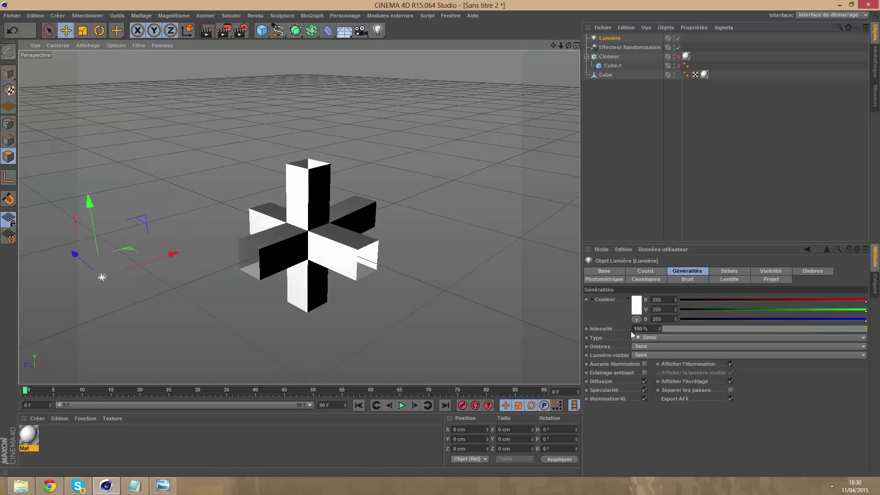
- Set the light's colour to a soft orange with RGB 217, 145, 82
{"action": "left_click", "coordinate": [721, 271]}
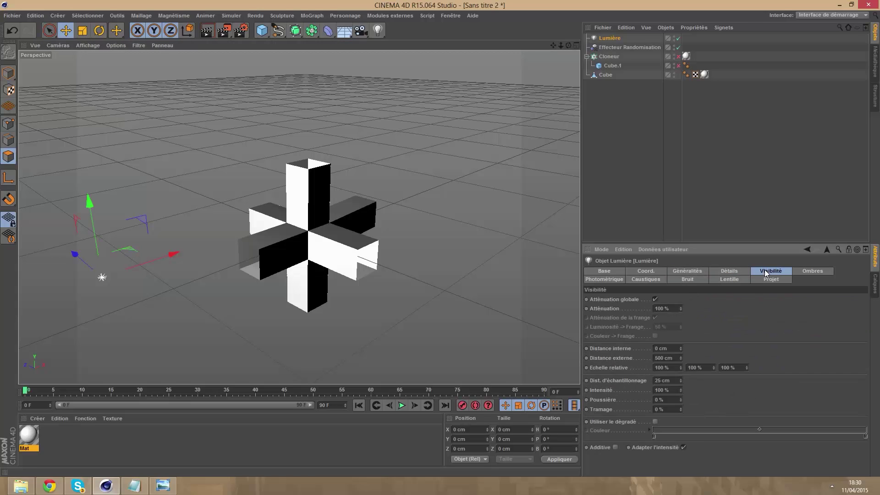
{"action": "left_click", "coordinate": [692, 271]}
{"action": "left_click", "coordinate": [633, 304]}
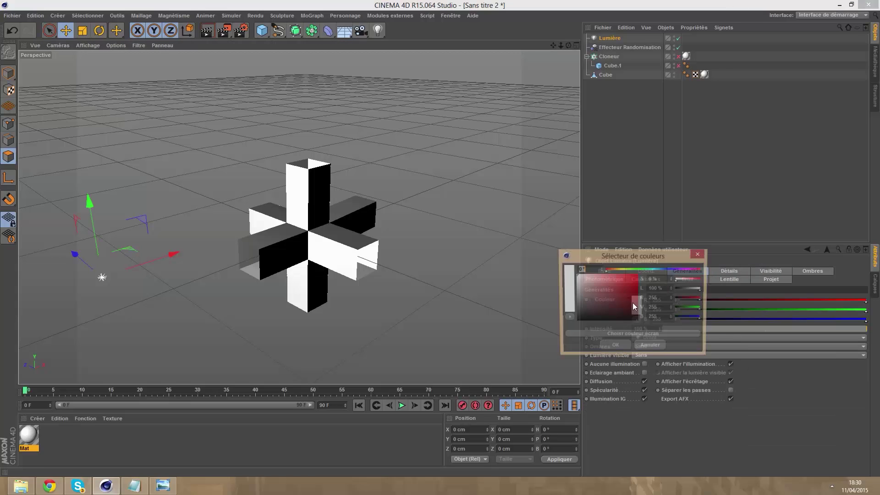
{"action": "left_click", "coordinate": [616, 271]}
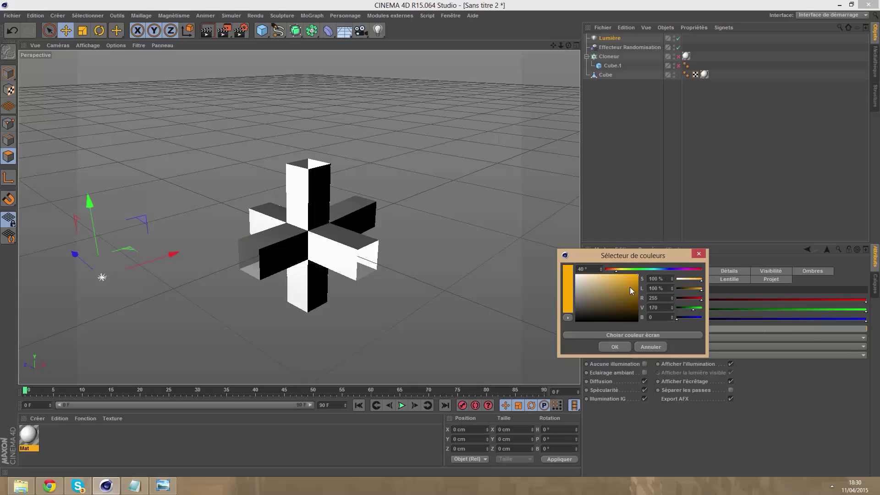
{"action": "mouse_move", "coordinate": [629, 287]}
{"action": "left_mouse_down"}
{"action": "mouse_move", "coordinate": [613, 271]}
{"action": "mouse_move", "coordinate": [614, 281]}
{"action": "left_mouse_up"}
{"action": "left_click", "coordinate": [615, 271]}
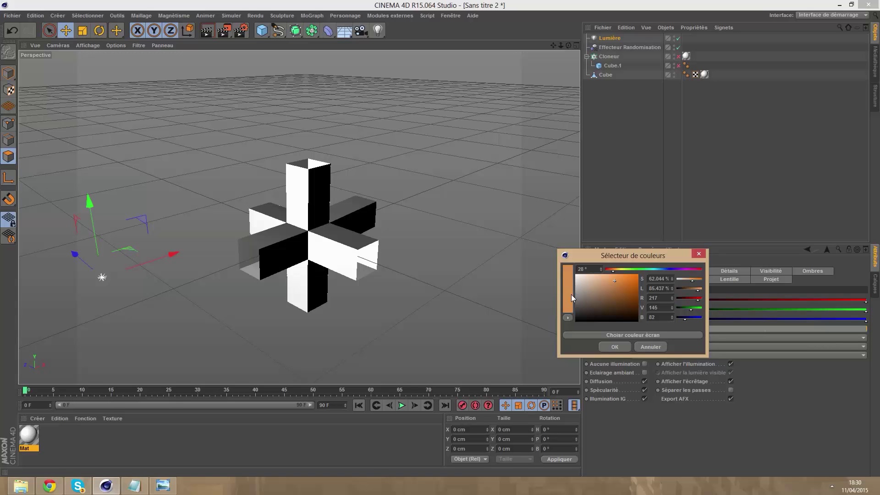
{"action": "left_click", "coordinate": [607, 348]}
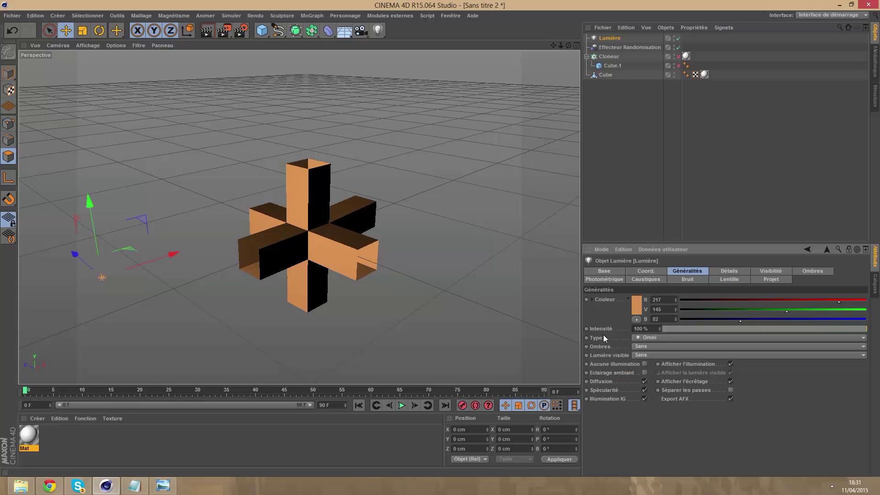
- Give the light soft shadow-map shadows with a 2000x2000 shadow map
{"action": "left_click", "coordinate": [645, 340]}
{"action": "left_click", "coordinate": [647, 339]}
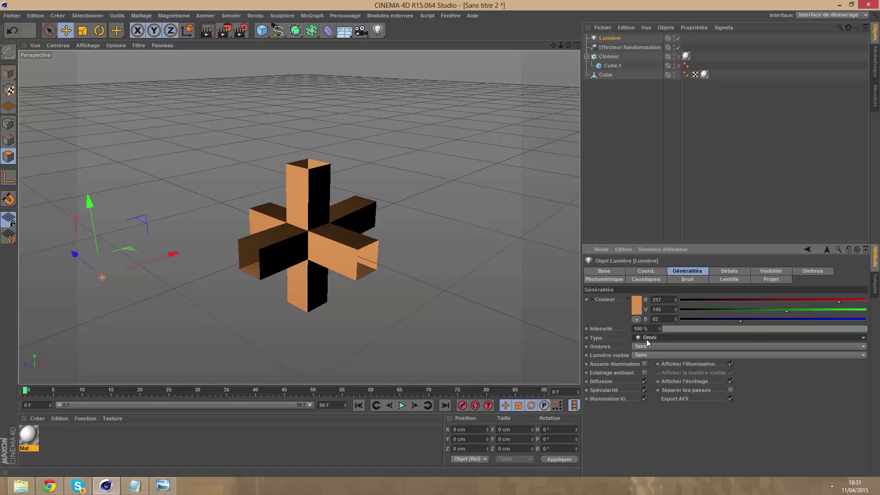
{"action": "left_click", "coordinate": [645, 346]}
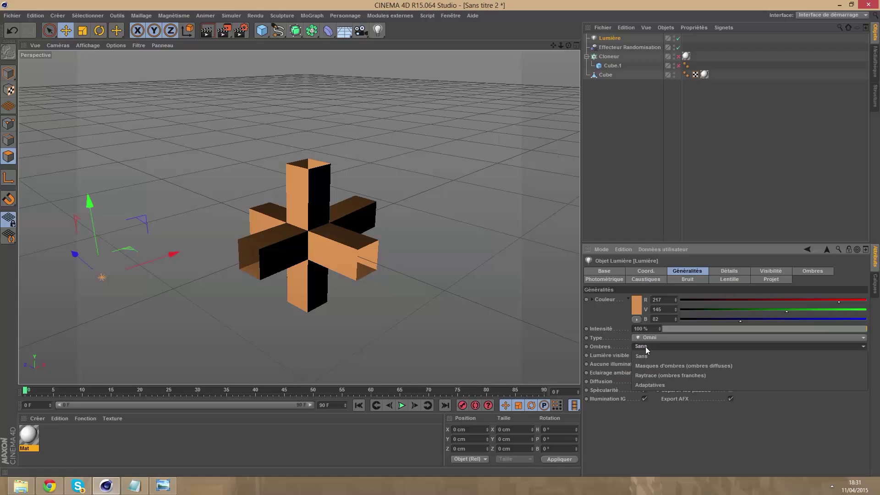
{"action": "left_click", "coordinate": [667, 367]}
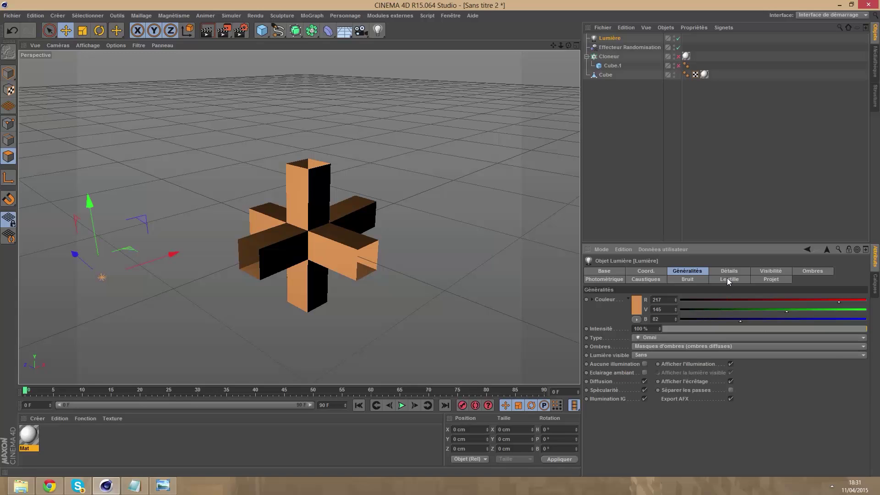
{"action": "left_click", "coordinate": [812, 272]}
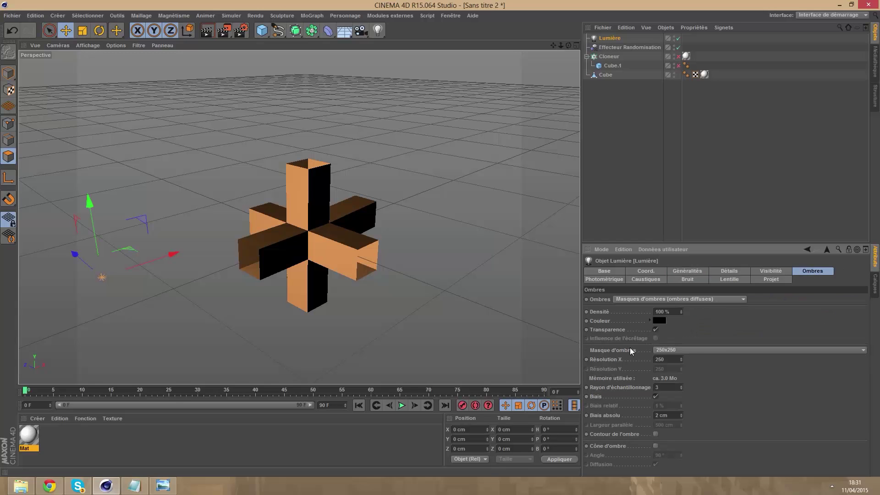
{"action": "left_click", "coordinate": [695, 350]}
{"action": "left_click", "coordinate": [670, 430]}
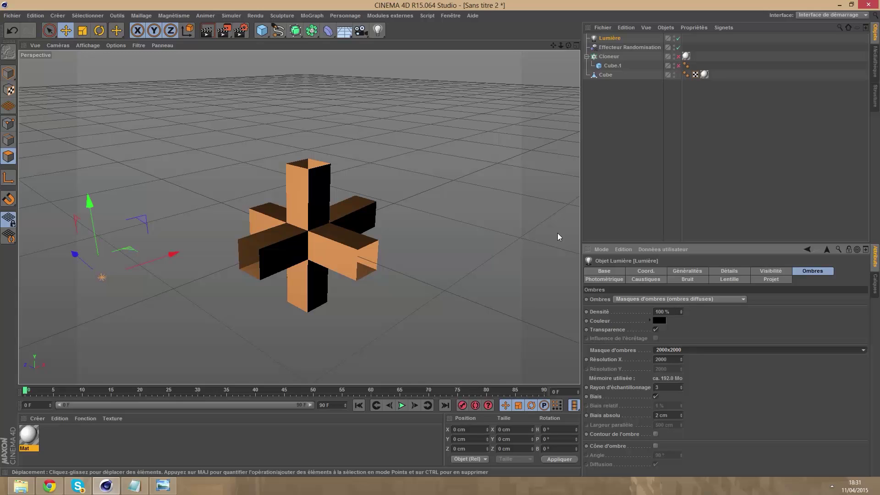
- Add a physical sky to the scene and set its time of day to 18:57
{"action": "left_click", "coordinate": [355, 38]}
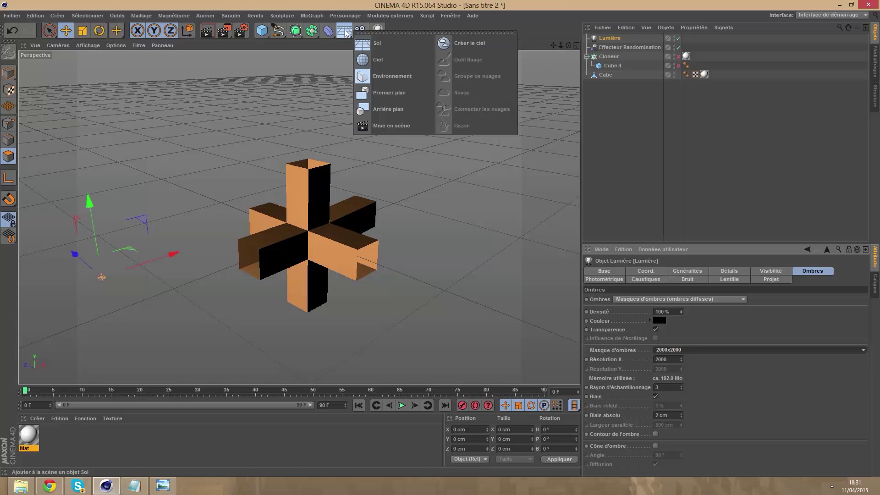
{"action": "left_click", "coordinate": [473, 42]}
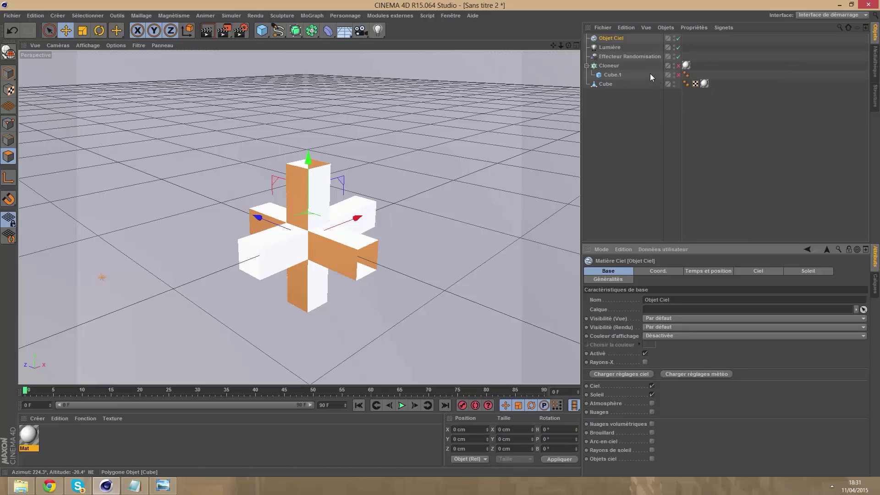
{"action": "left_click", "coordinate": [664, 271]}
{"action": "left_click", "coordinate": [698, 271]}
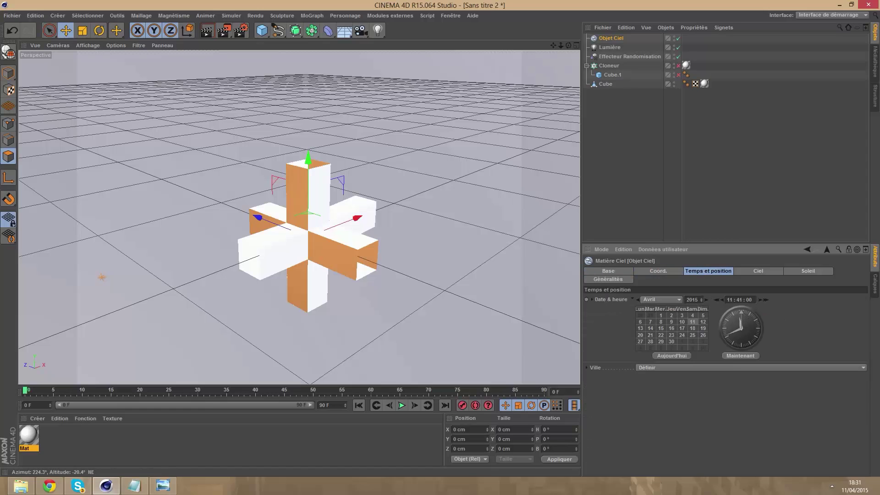
{"action": "left_click_drag", "start_coordinate": [729, 335], "coordinate": [718, 306]}
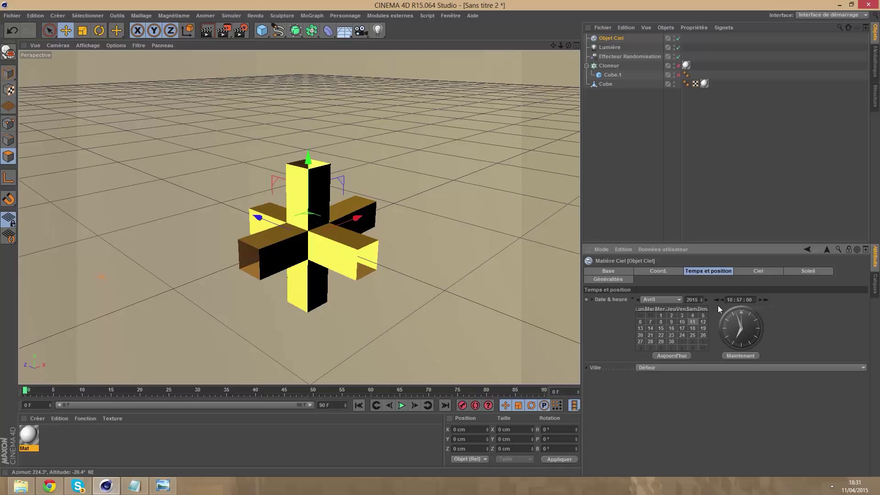
- Frame the perspective view inside the hollow cross and re-enable the cloner and its child cube
{"action": "left_click", "coordinate": [759, 275]}
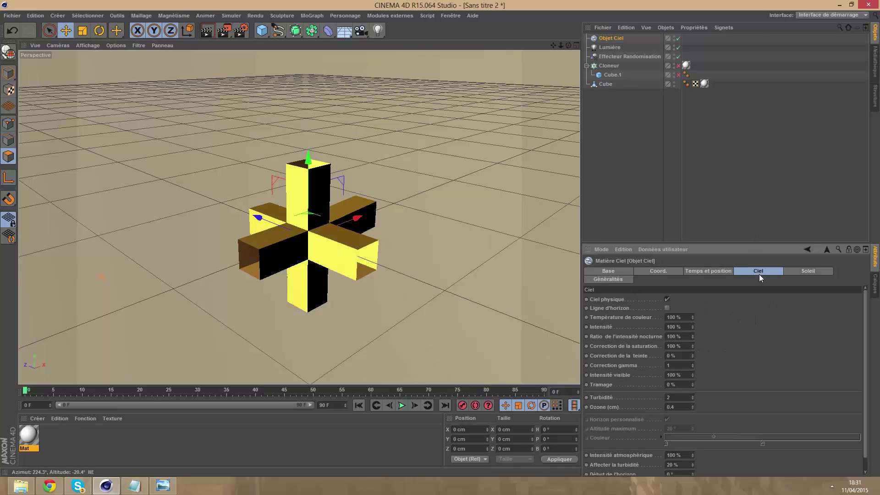
{"action": "left_click", "coordinate": [797, 273]}
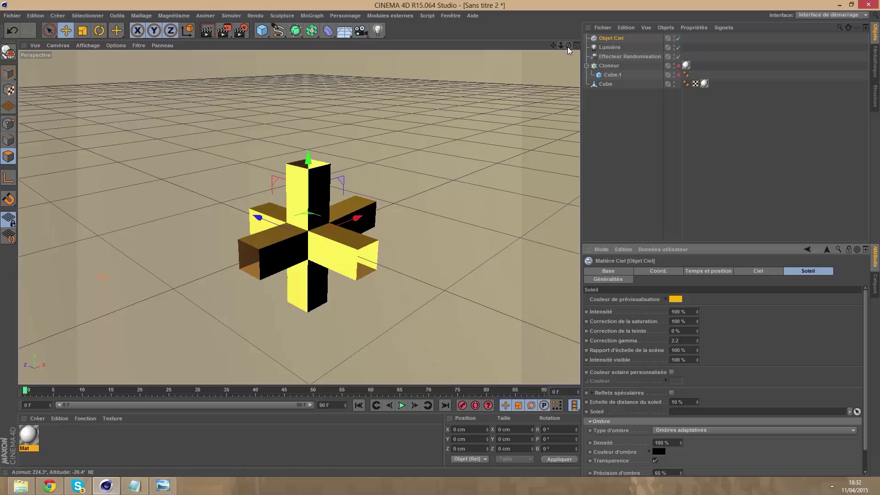
{"action": "mouse_move", "coordinate": [561, 45]}
{"action": "left_mouse_down"}
{"action": "mouse_move", "coordinate": [586, 45]}
{"action": "mouse_move", "coordinate": [568, 37]}
{"action": "mouse_move", "coordinate": [553, 47]}
{"action": "mouse_move", "coordinate": [588, 46]}
{"action": "mouse_move", "coordinate": [531, 46]}
{"action": "mouse_move", "coordinate": [559, 51]}
{"action": "mouse_move", "coordinate": [562, 43]}
{"action": "left_mouse_up"}
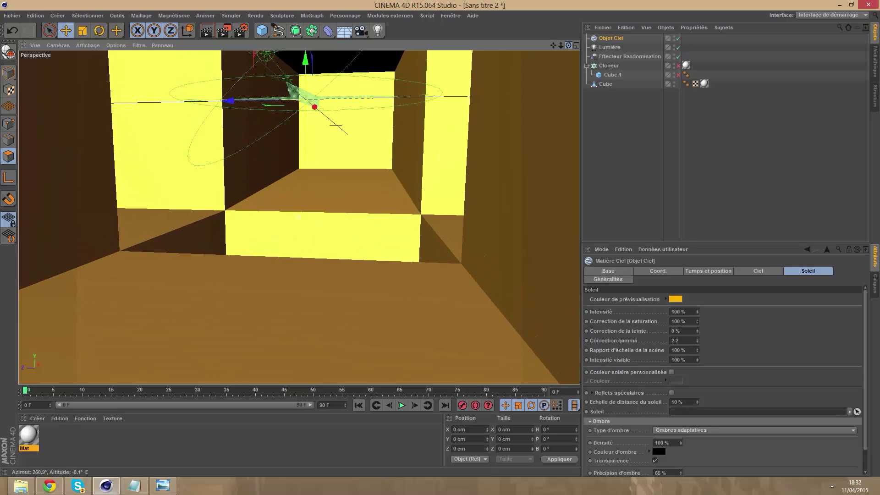
{"action": "left_click", "coordinate": [678, 65]}
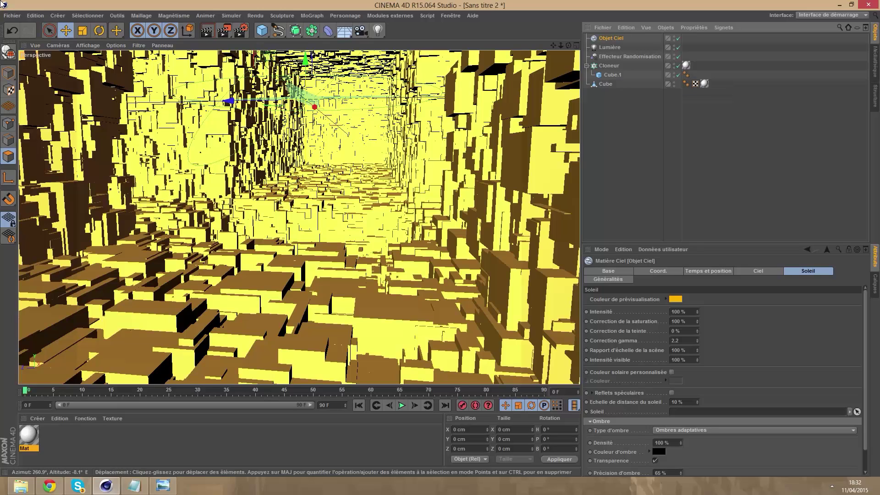
- Set the render output to the 2560 x 1600 screen preset in the render settings
{"action": "left_click", "coordinate": [242, 31]}
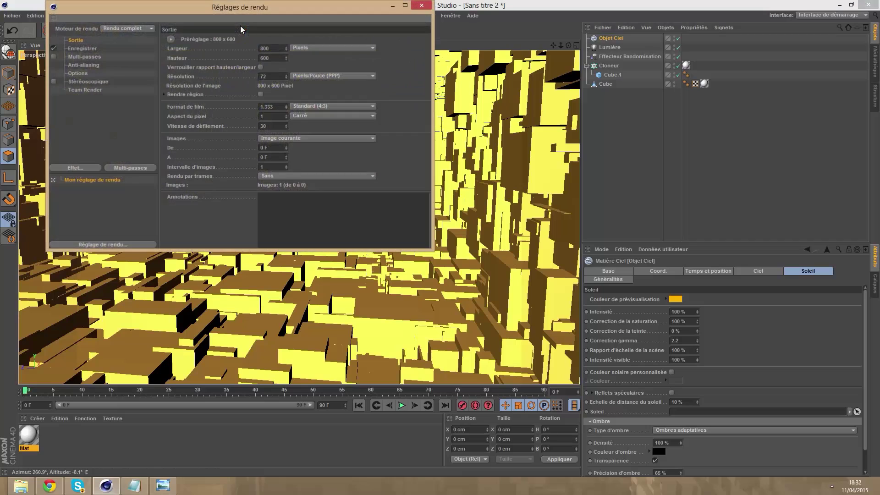
{"action": "left_click", "coordinate": [87, 49]}
{"action": "left_click", "coordinate": [75, 41]}
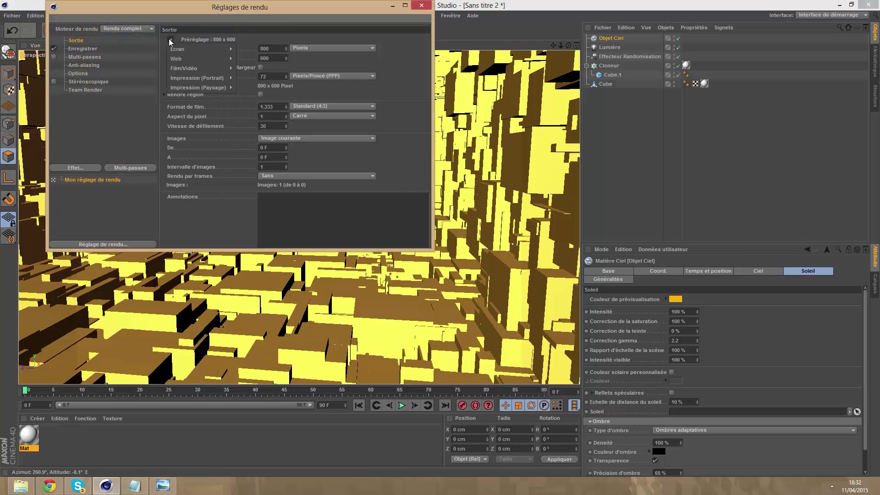
{"action": "left_click", "coordinate": [169, 39]}
{"action": "mouse_move", "coordinate": [182, 48]}
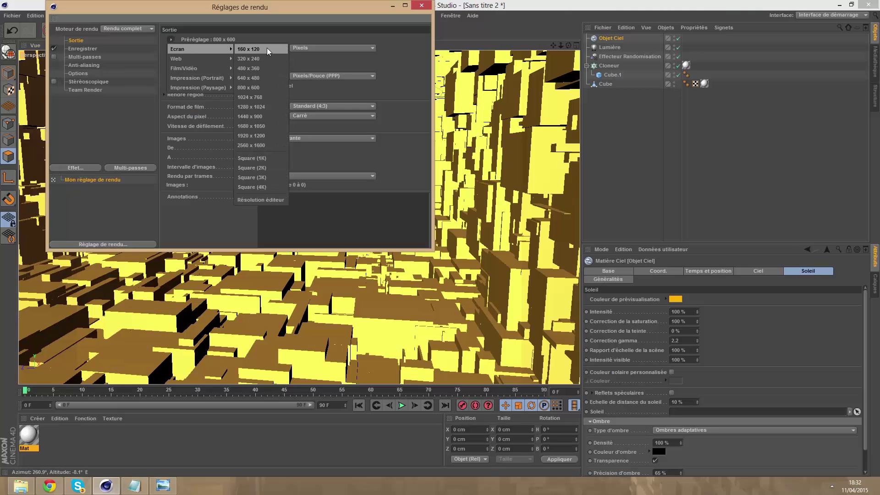
{"action": "left_click", "coordinate": [252, 146]}
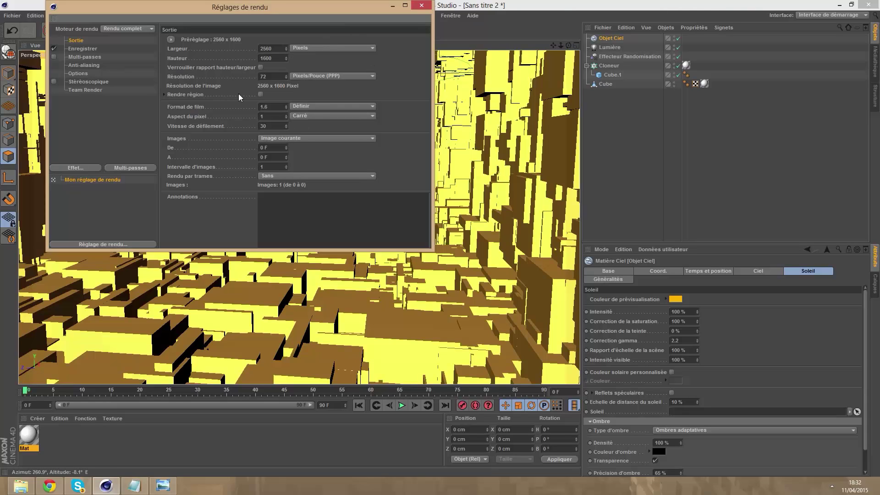
- Set the render to save to the desktop as MA BITE in PNG format
{"action": "left_click", "coordinate": [84, 48]}
{"action": "left_click", "coordinate": [418, 57]}
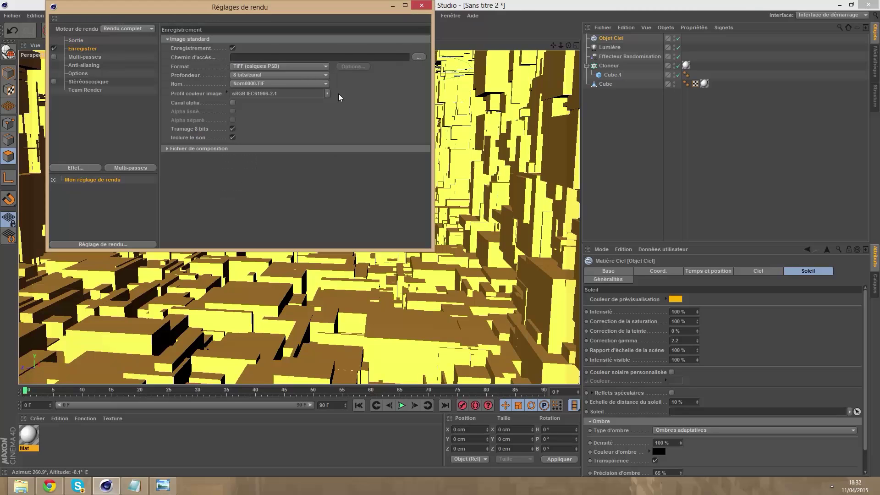
{"action": "type", "text": "MA BITE"}
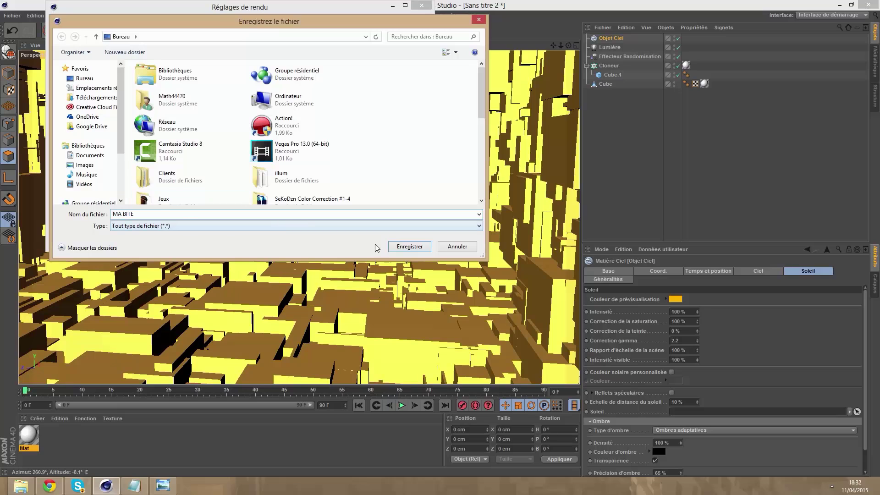
{"action": "left_click", "coordinate": [415, 246]}
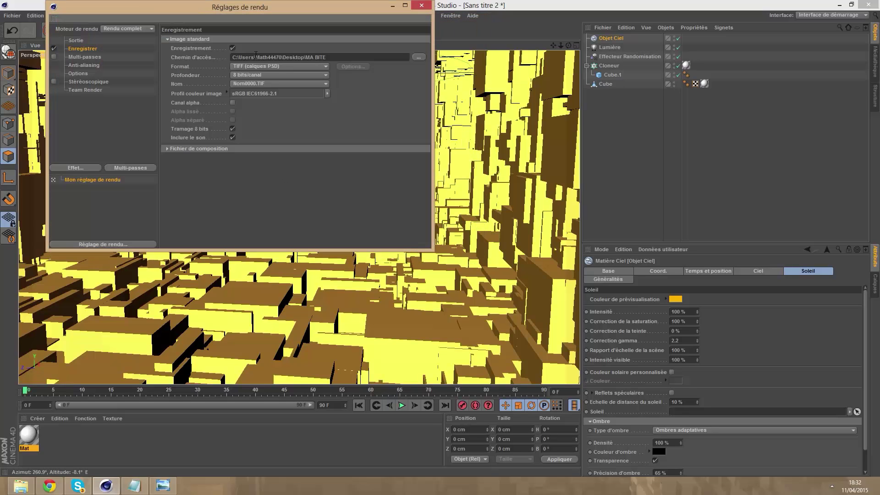
{"action": "left_click", "coordinate": [243, 68]}
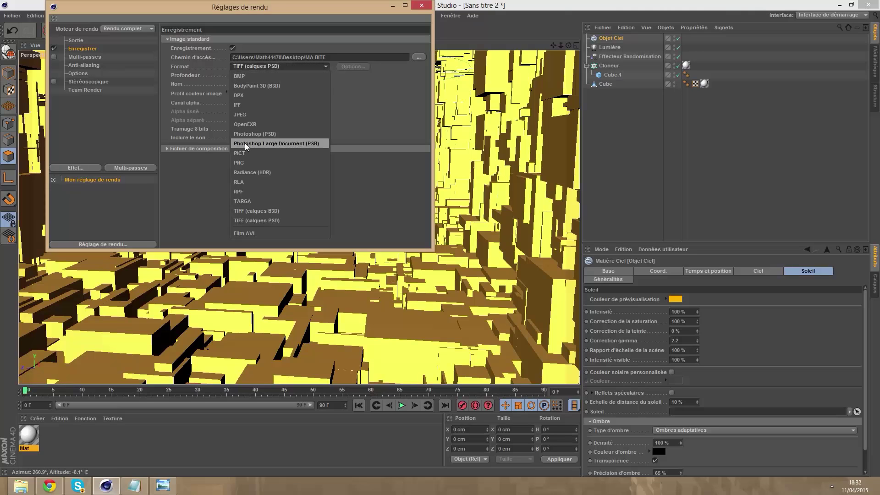
{"action": "left_click", "coordinate": [243, 157]}
{"action": "left_click", "coordinate": [257, 67]}
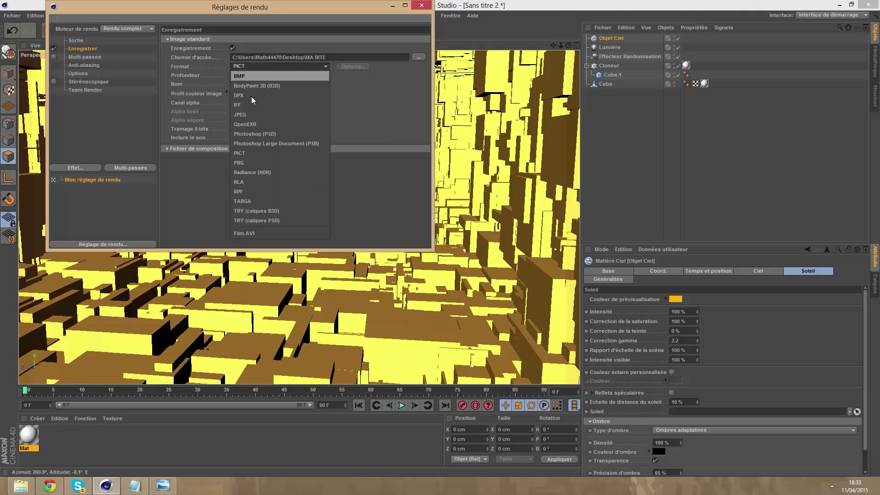
{"action": "left_click", "coordinate": [240, 158]}
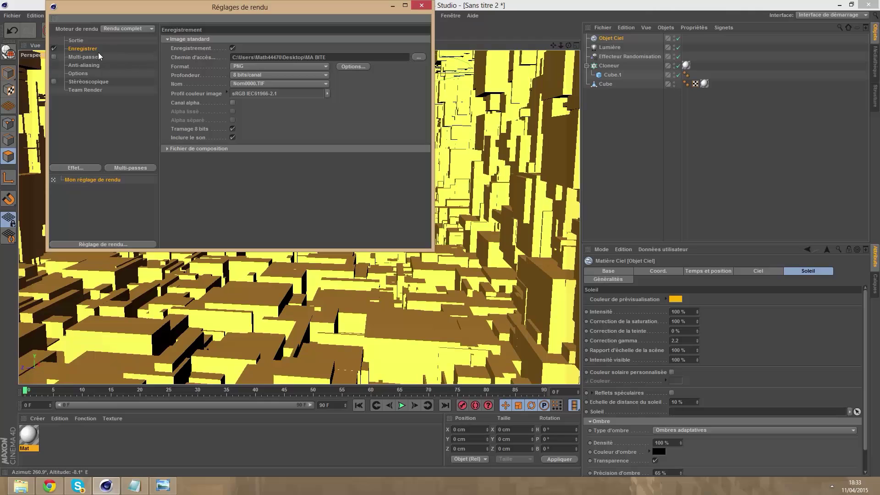
- Set the render's anti-aliasing to Au mieux with a minimum level of 2x2
{"action": "left_click", "coordinate": [85, 57]}
{"action": "left_click", "coordinate": [86, 65]}
{"action": "left_click", "coordinate": [277, 39]}
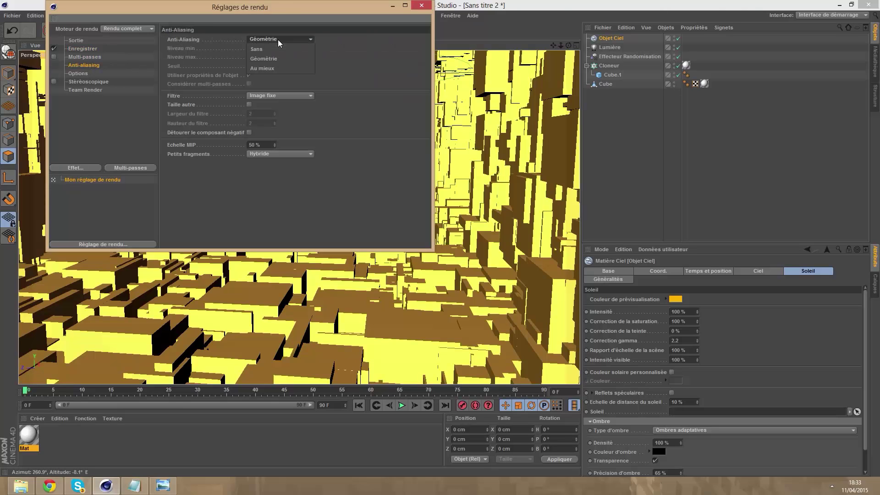
{"action": "left_click", "coordinate": [268, 68]}
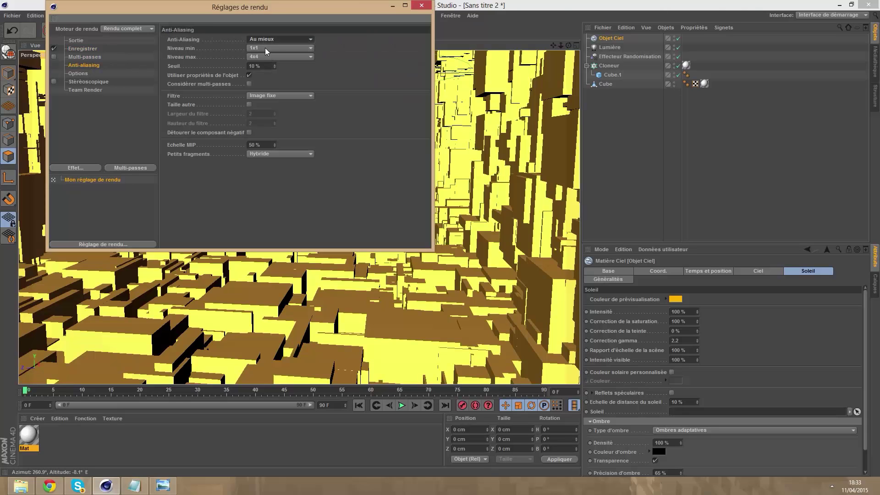
{"action": "left_click", "coordinate": [265, 48]}
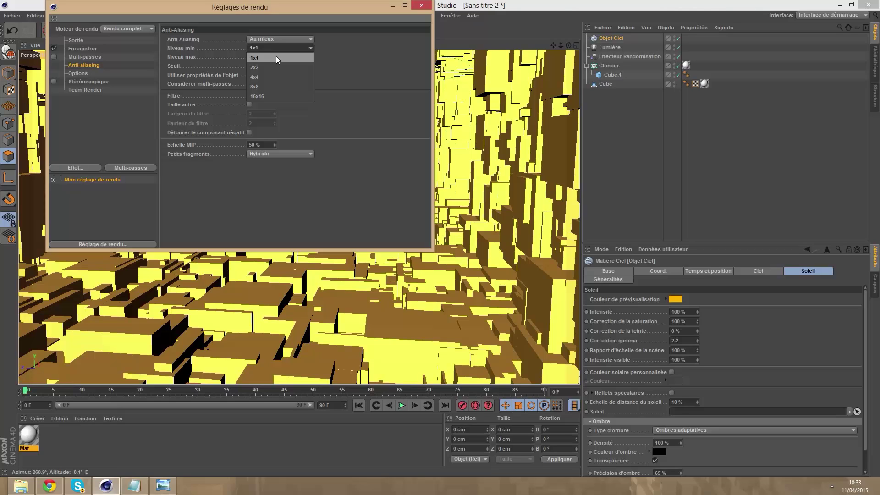
{"action": "left_click", "coordinate": [270, 67]}
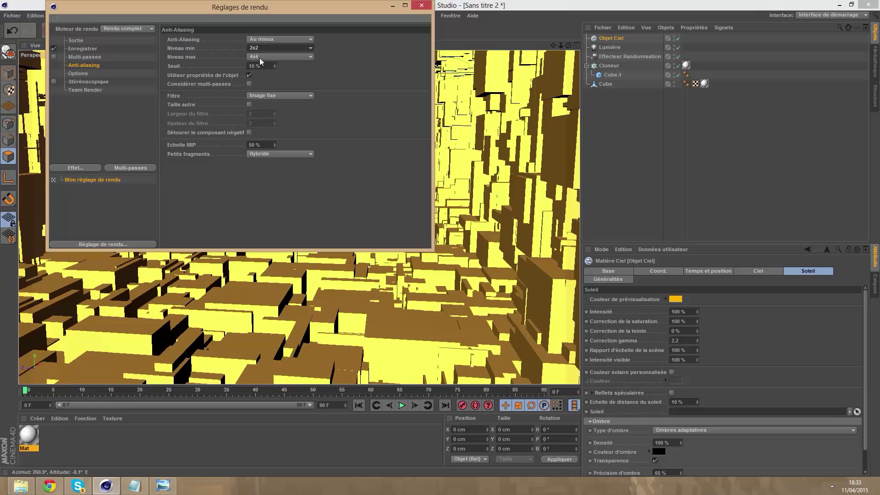
{"action": "left_click", "coordinate": [87, 74]}
{"action": "left_click", "coordinate": [89, 81]}
{"action": "left_click", "coordinate": [89, 89]}
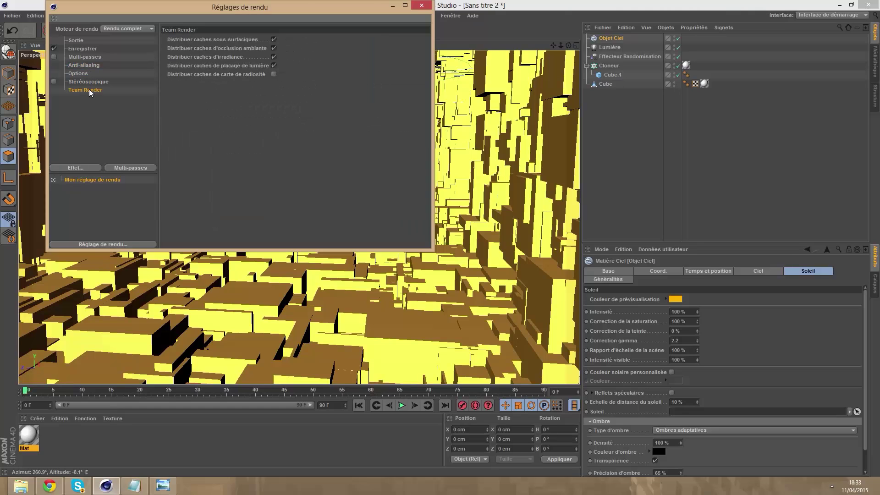
{"action": "left_click", "coordinate": [87, 149]}
- Add the Illumination globale, Occlusion ambiante and Profondeur de champ render effects, and close the render settings
{"action": "left_click", "coordinate": [76, 167]}
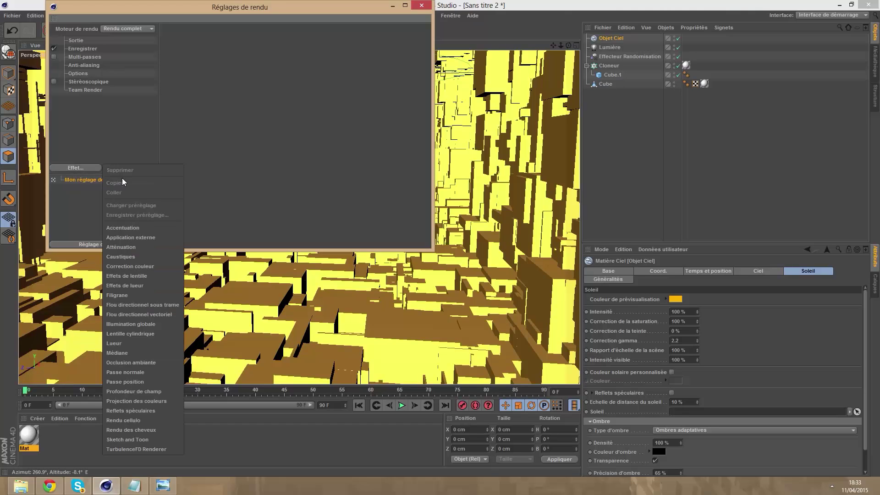
{"action": "left_click", "coordinate": [137, 324]}
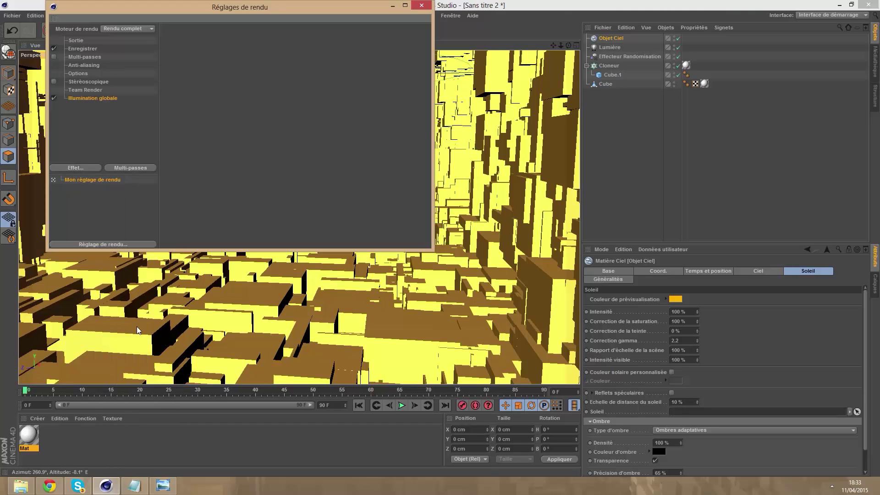
{"action": "left_click", "coordinate": [71, 170]}
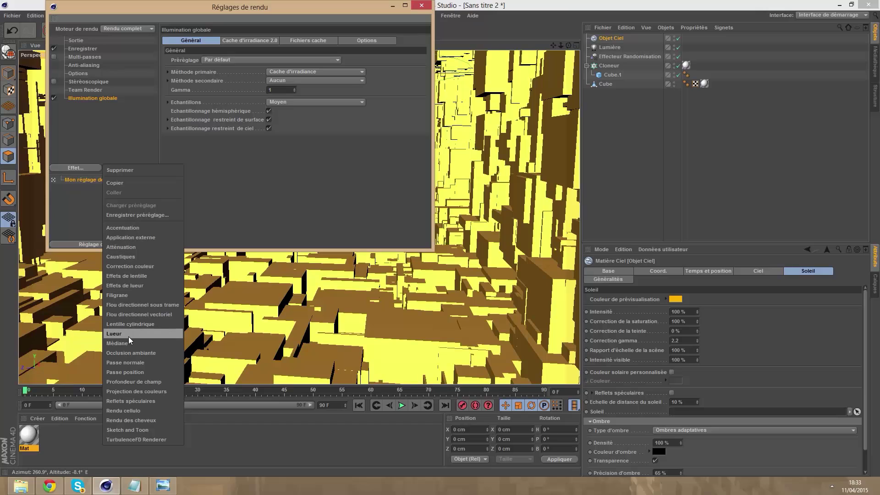
{"action": "left_click", "coordinate": [129, 353]}
{"action": "left_click", "coordinate": [65, 167]}
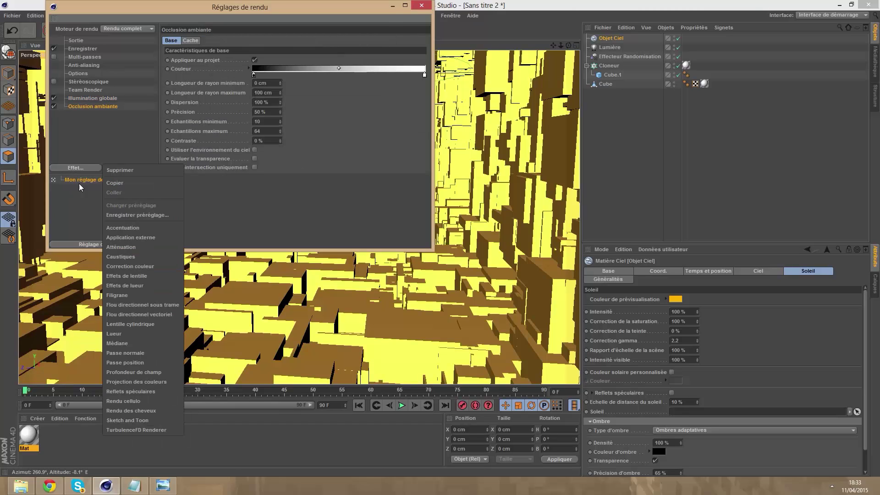
{"action": "left_click", "coordinate": [140, 372]}
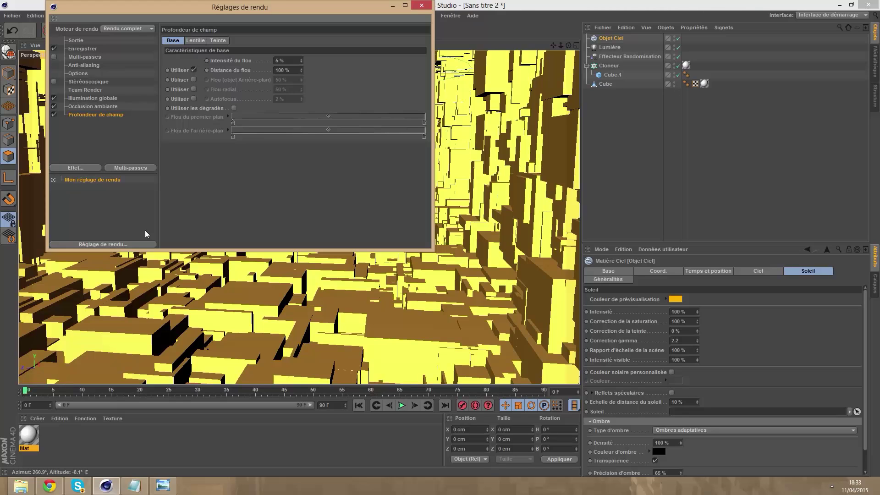
{"action": "left_click", "coordinate": [420, 5]}
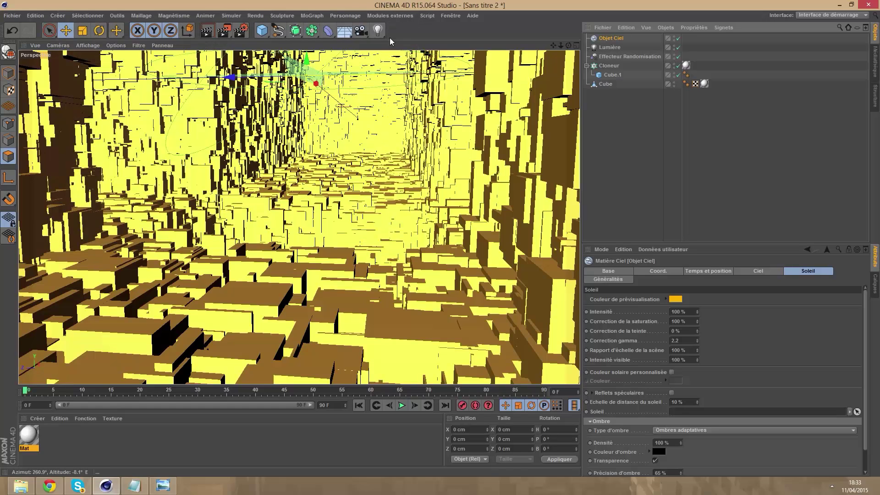
- Start rendering the scene in the picture viewer and minimise the program to the desktop
{"action": "left_click", "coordinate": [227, 33]}
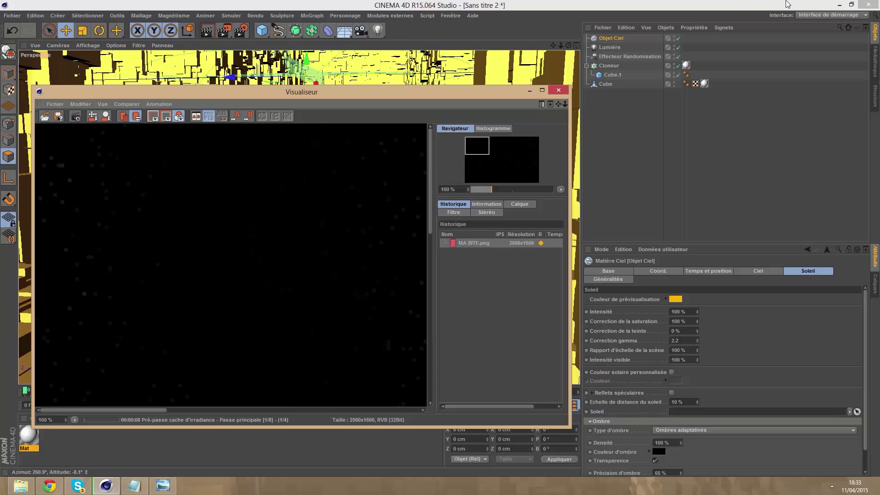
{"action": "left_click", "coordinate": [839, 5]}
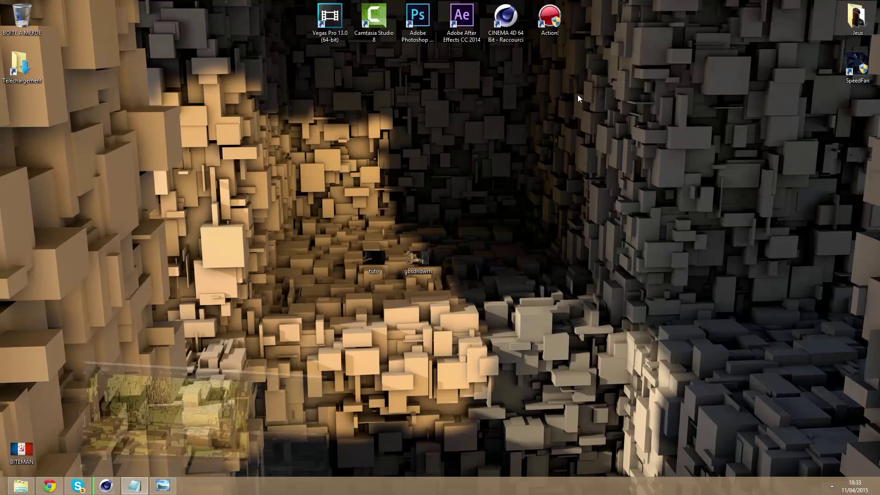
- Examine the example renders gbsdhdwrh and tuto from the desktop in Windows Photo Viewer, and close the viewer
{"action": "double_click", "coordinate": [414, 265]}
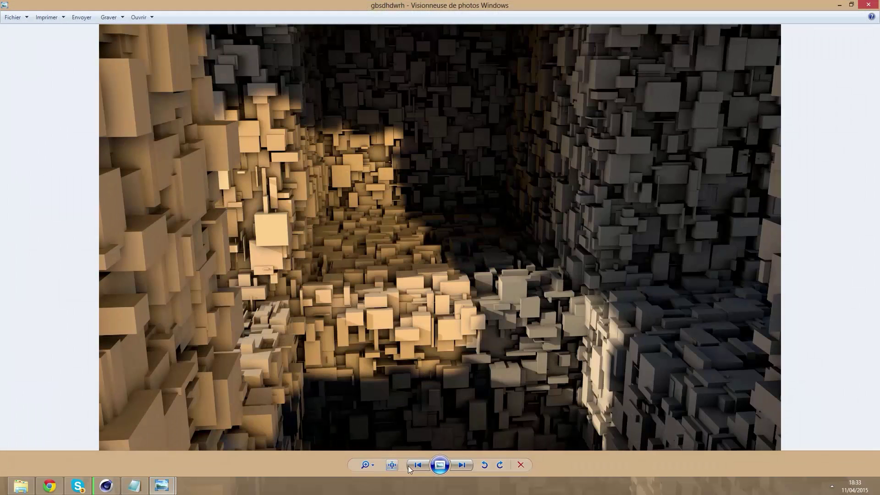
{"action": "left_click", "coordinate": [418, 465]}
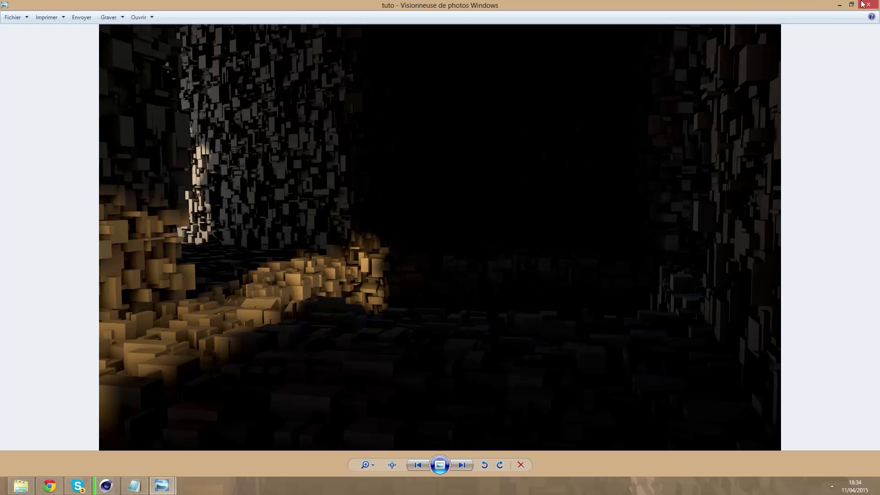
{"action": "left_click", "coordinate": [869, 5]}
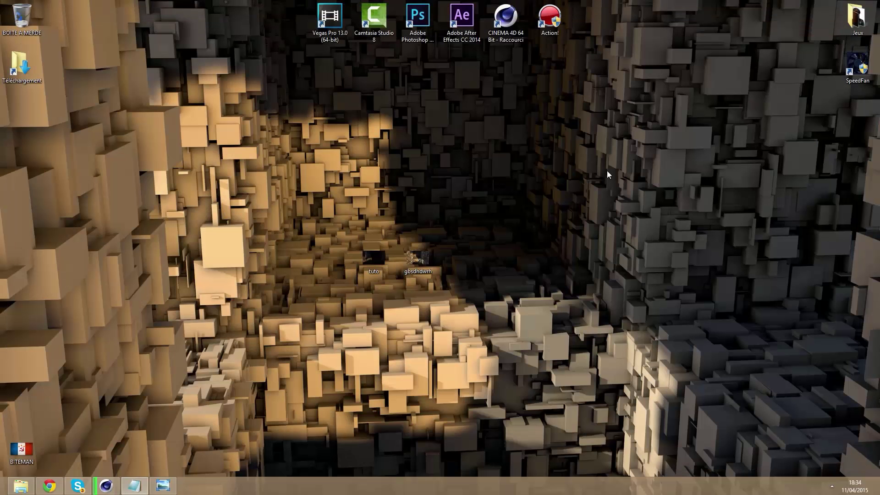